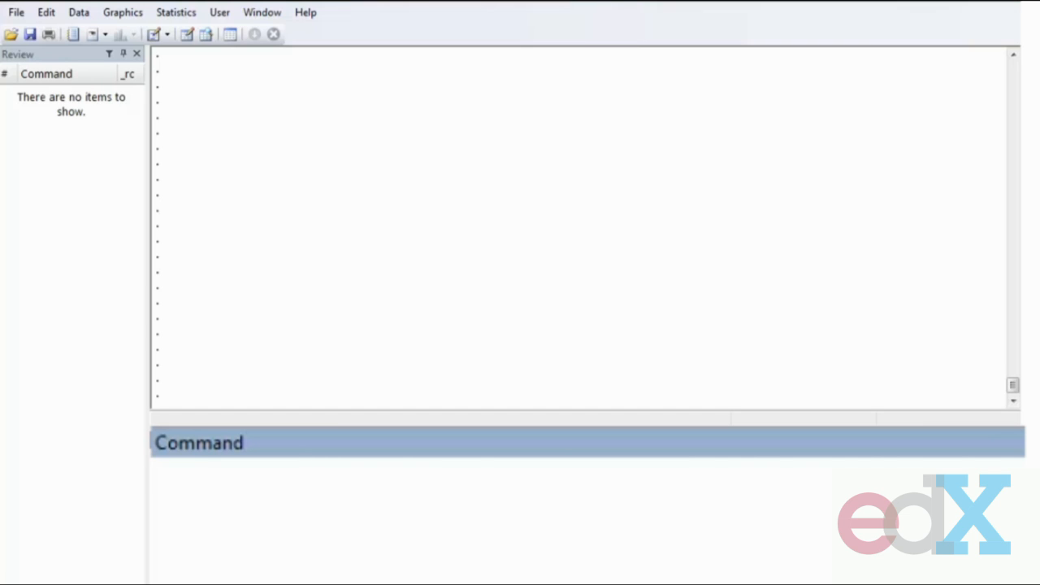
- Set the random seed to 2 and keep a random sample of 20 observations
type("set seed 2")
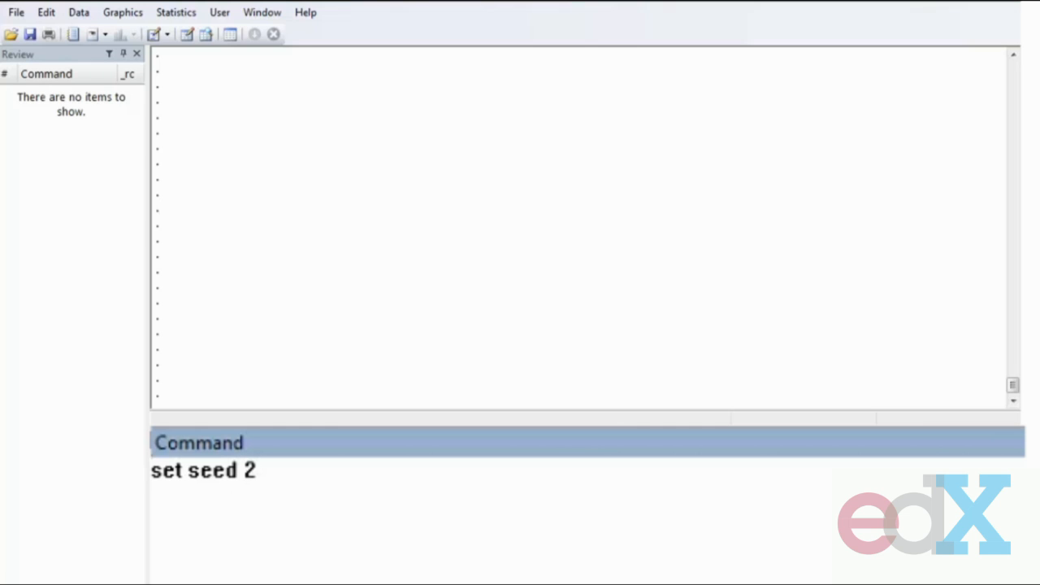
key("Return")
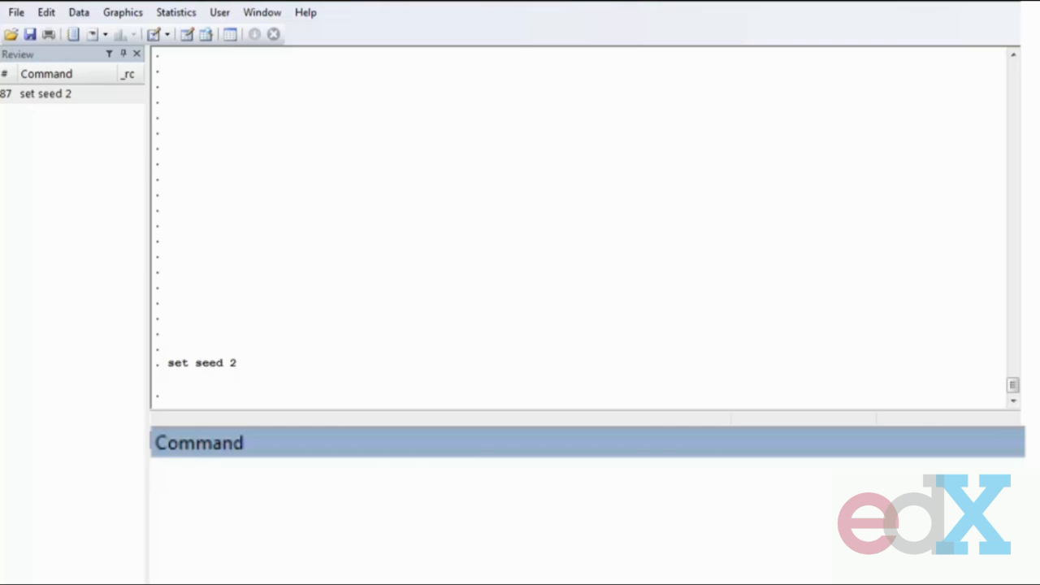
type("sample ")
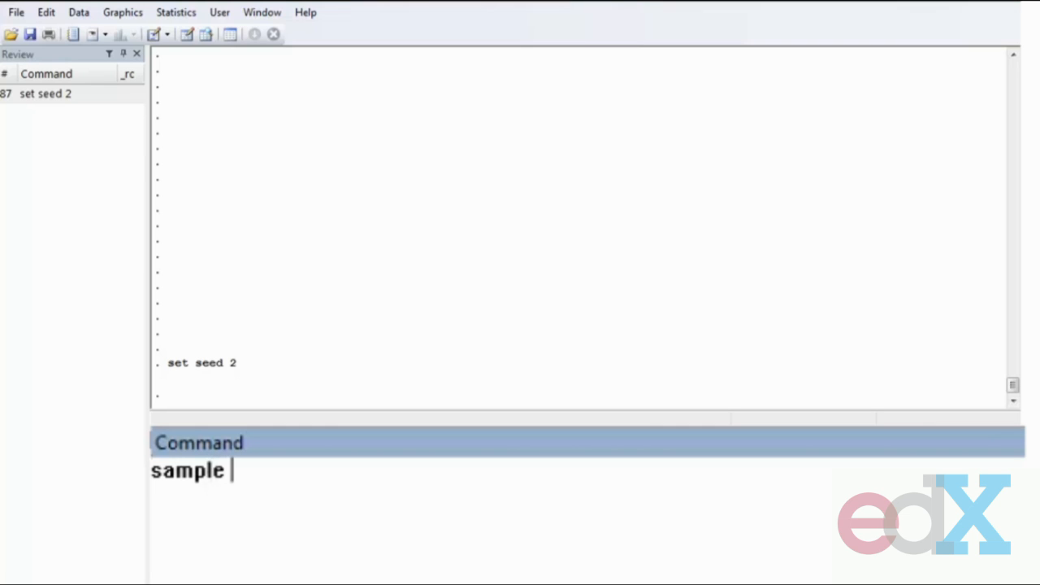
type("20, count")
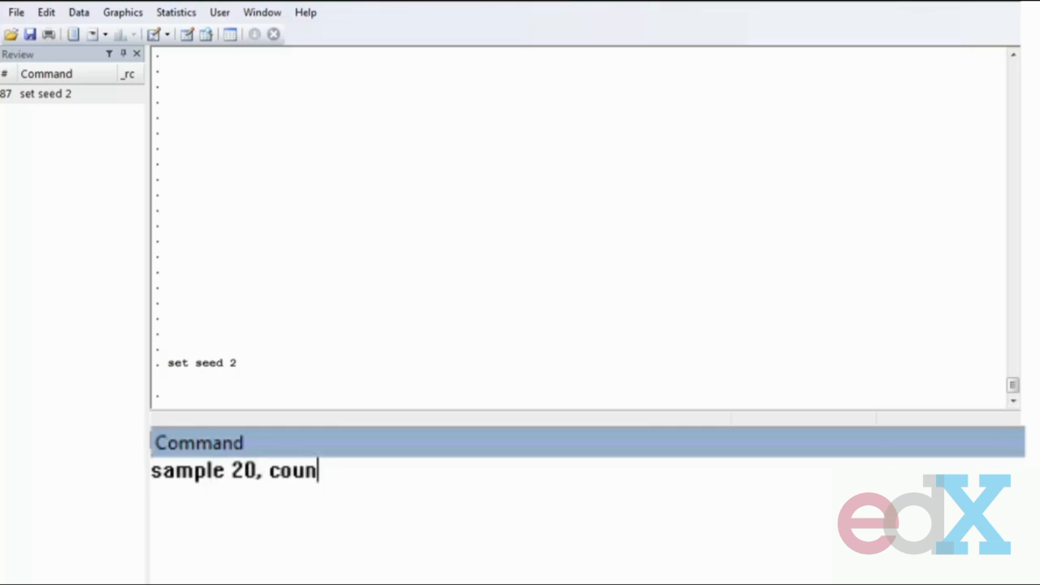
key("Return")
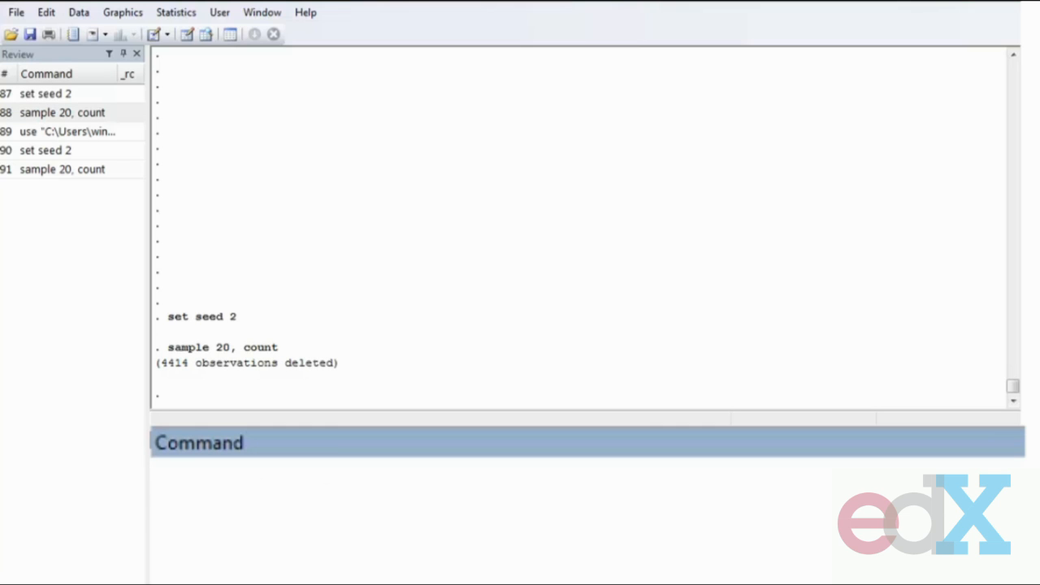
- Summarize the variable bmi1
type("sum bmi1")
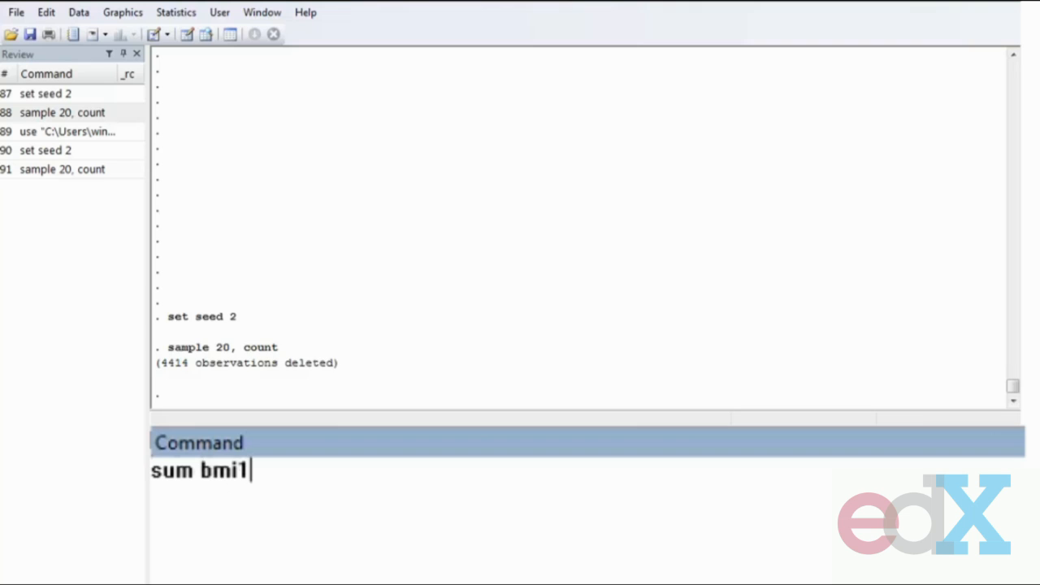
key("Return")
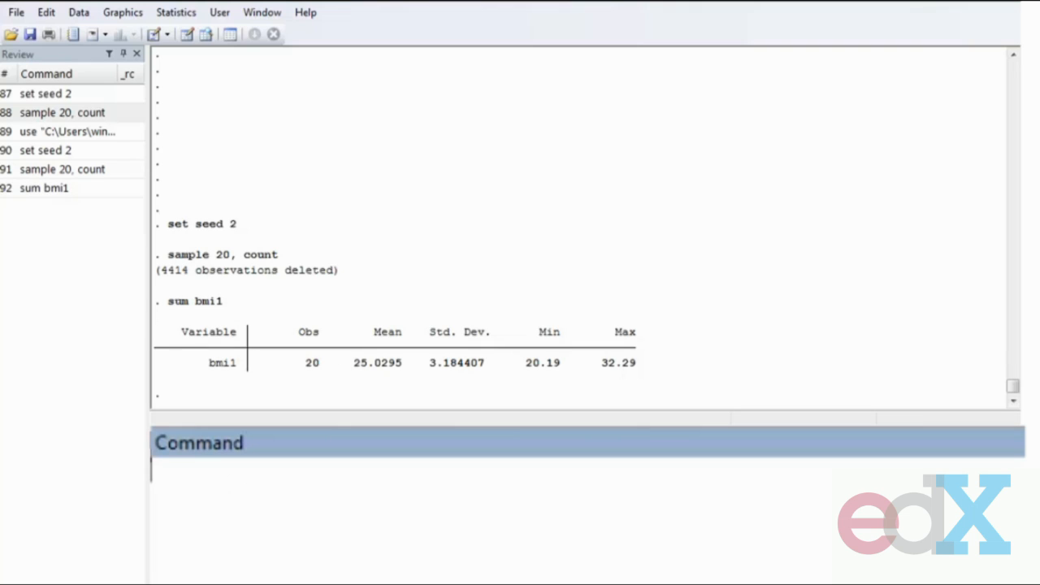
mouse_move(366, 279)
left_mouse_down()
mouse_move(396, 313)
mouse_move(376, 319)
mouse_move(386, 242)
left_mouse_up()
left_click_drag(335, 387, 406, 385)
left_click_drag(467, 259, 453, 296)
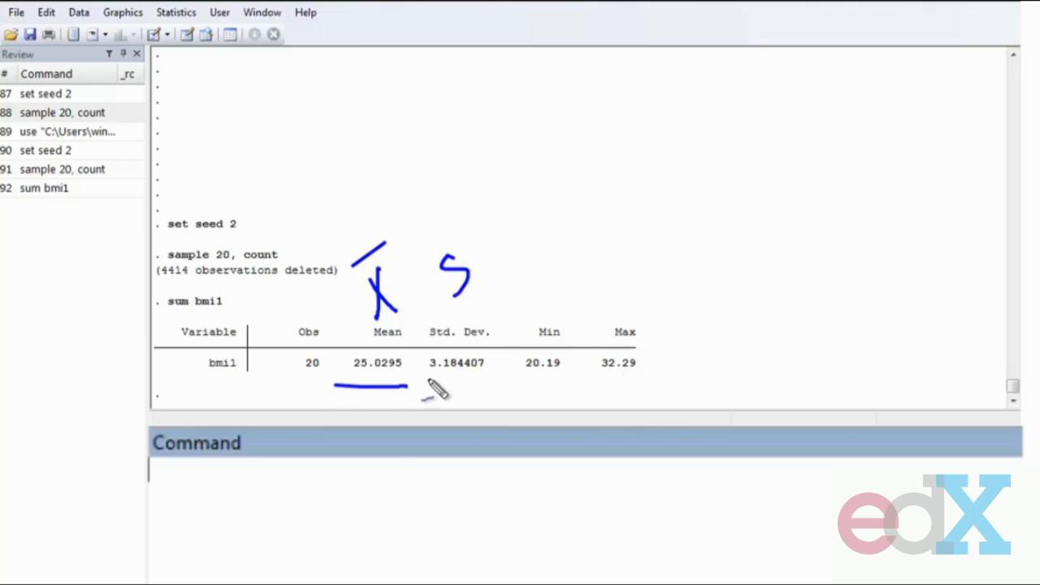
left_click_drag(427, 379, 463, 371)
key("e")
mouse_move(554, 148)
left_mouse_down()
mouse_move(557, 216)
mouse_move(580, 188)
left_mouse_up()
mouse_move(571, 130)
left_mouse_down()
mouse_move(611, 124)
mouse_move(636, 167)
left_mouse_up()
left_click_drag(617, 118, 654, 132)
mouse_move(727, 104)
left_mouse_down()
mouse_move(731, 140)
mouse_move(739, 118)
mouse_move(775, 99)
left_mouse_up()
left_click_drag(646, 258, 674, 217)
mouse_move(675, 207)
left_mouse_down()
mouse_move(707, 227)
mouse_move(712, 197)
left_mouse_up()
mouse_move(716, 237)
left_mouse_down()
mouse_move(739, 213)
mouse_move(746, 226)
left_mouse_up()
mouse_move(759, 189)
left_mouse_down()
mouse_move(813, 143)
mouse_move(853, 145)
left_mouse_up()
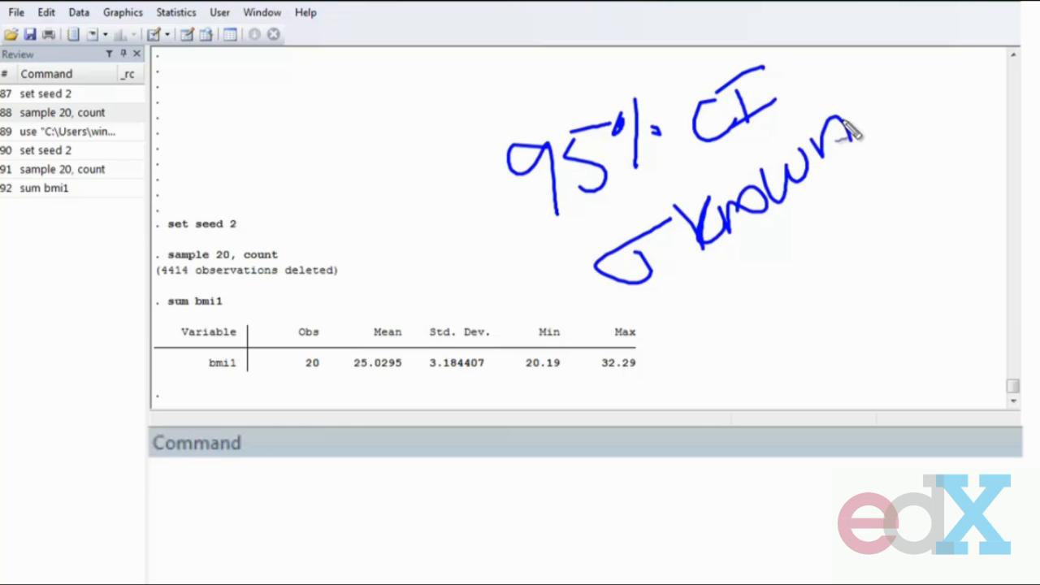
key("Escape")
- Display the lower 95% limit as the bmi1 mean 25.0295 minus 1.96 times the standard deviation 3.184407
type("di")
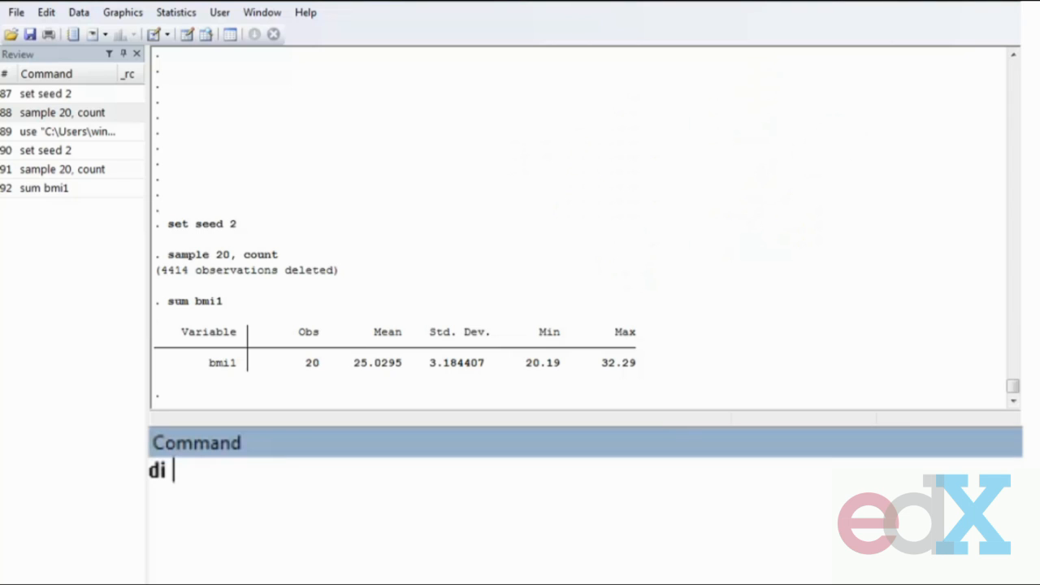
left_click_drag(355, 363, 408, 365)
key("ctrl+c")
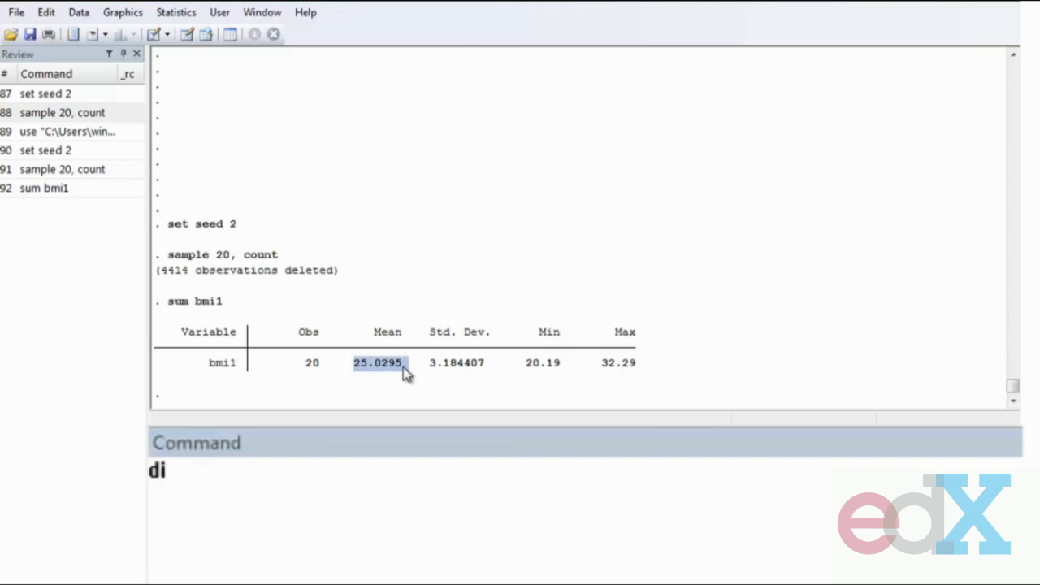
left_click(420, 490)
key("ctrl+v")
type("- 1.96*")
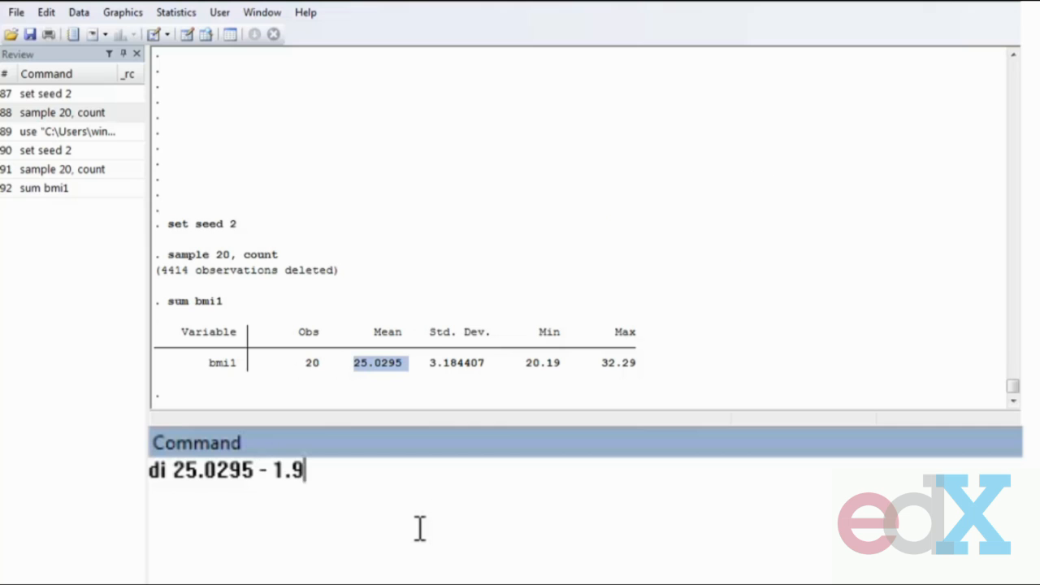
left_click_drag(423, 364, 489, 364)
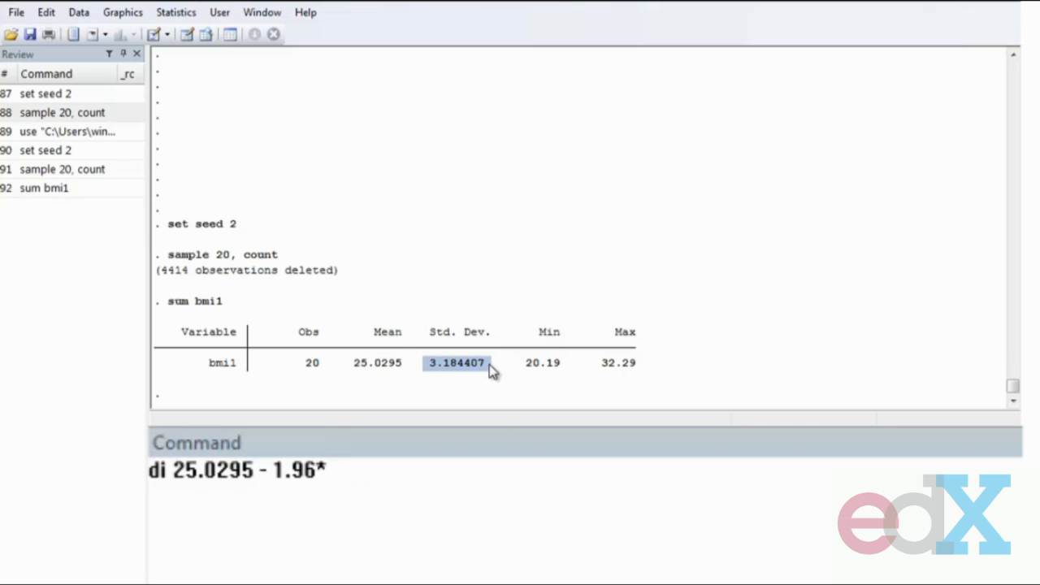
left_click(573, 506)
type("3.184407")
key("BackSpace")
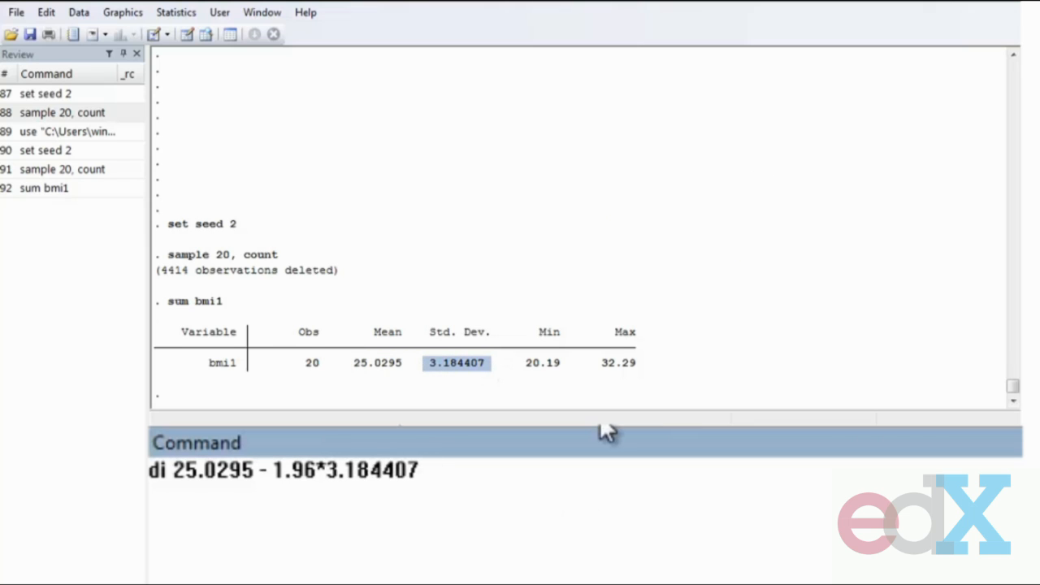
key("Return")
- Rerun that calculation with a plus sign to display the upper 95% limit
left_click(47, 208)
left_click(266, 443)
key("BackSpace")
type("+")
key("Return")
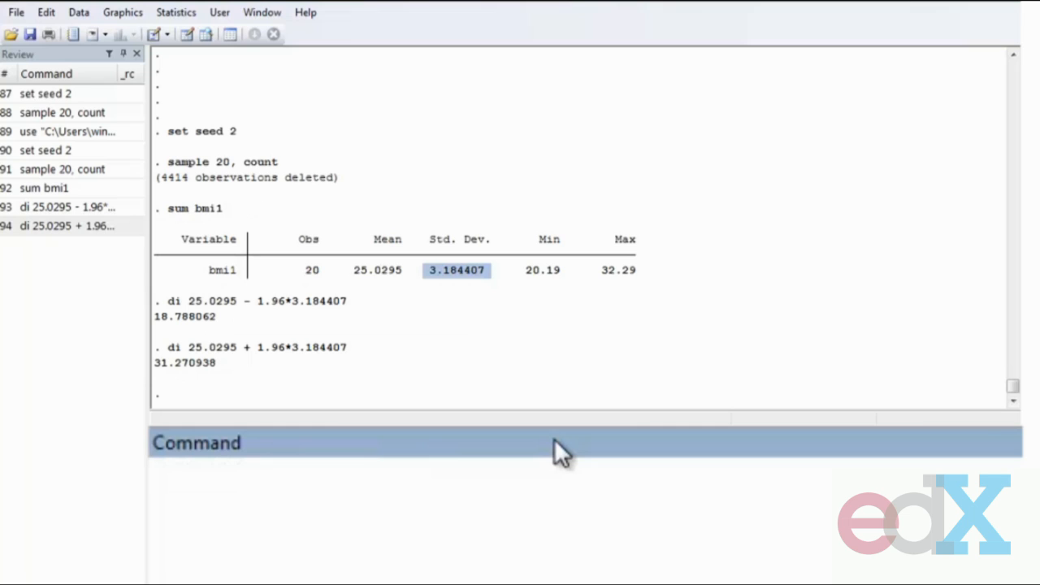
left_click_drag(243, 314, 350, 315)
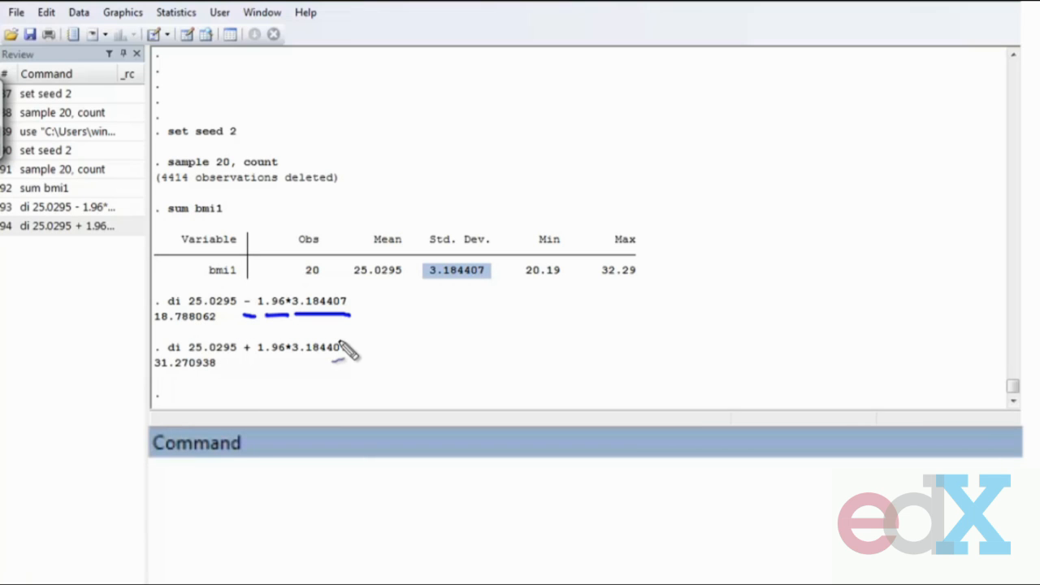
left_click_drag(241, 367, 357, 347)
key("Escape")
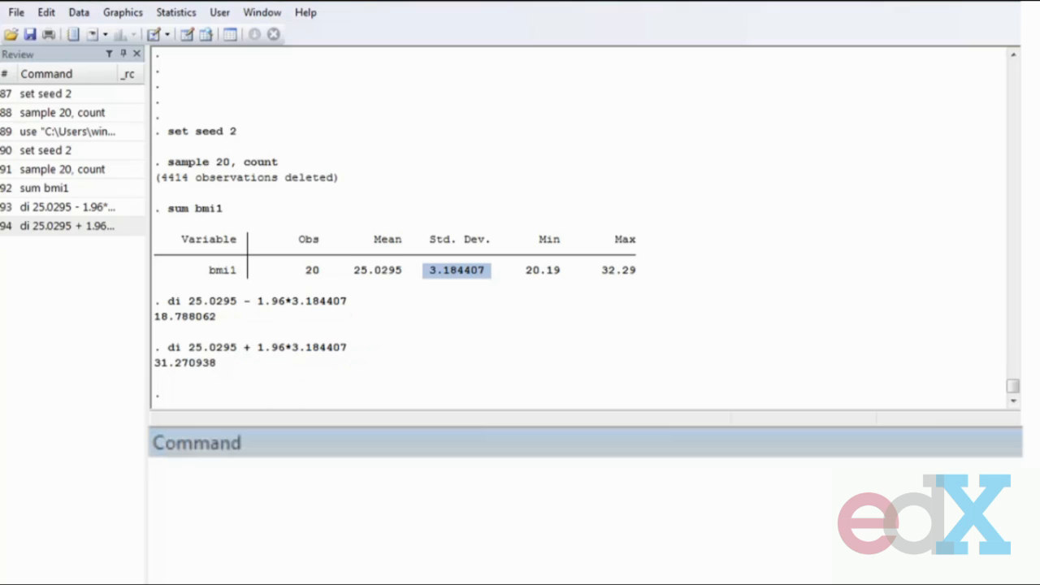
- Recompute the lower limit replacing 1.96 with invnormal(0.975)
left_click(68, 207)
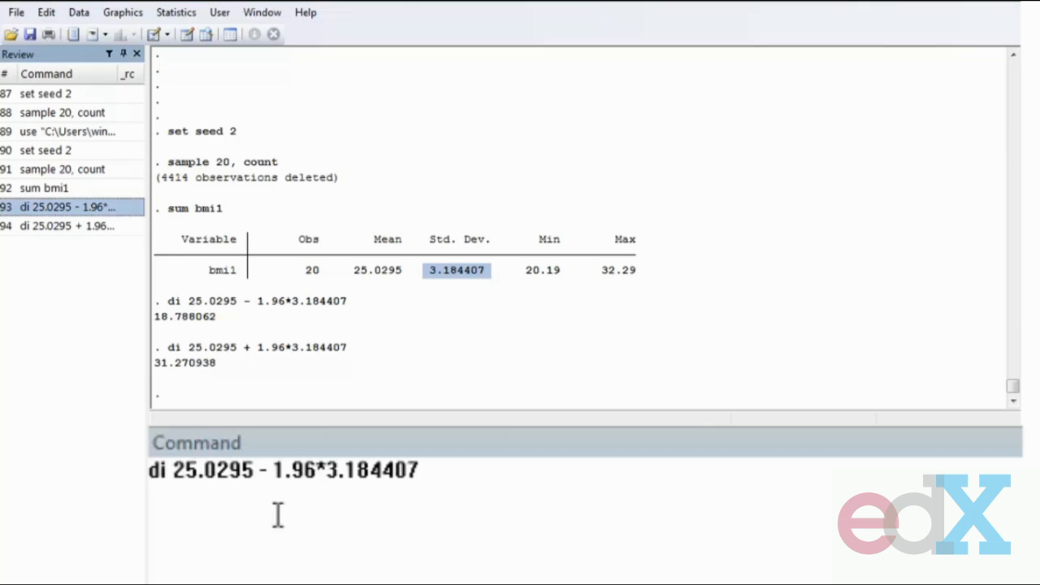
left_click_drag(273, 476, 319, 476)
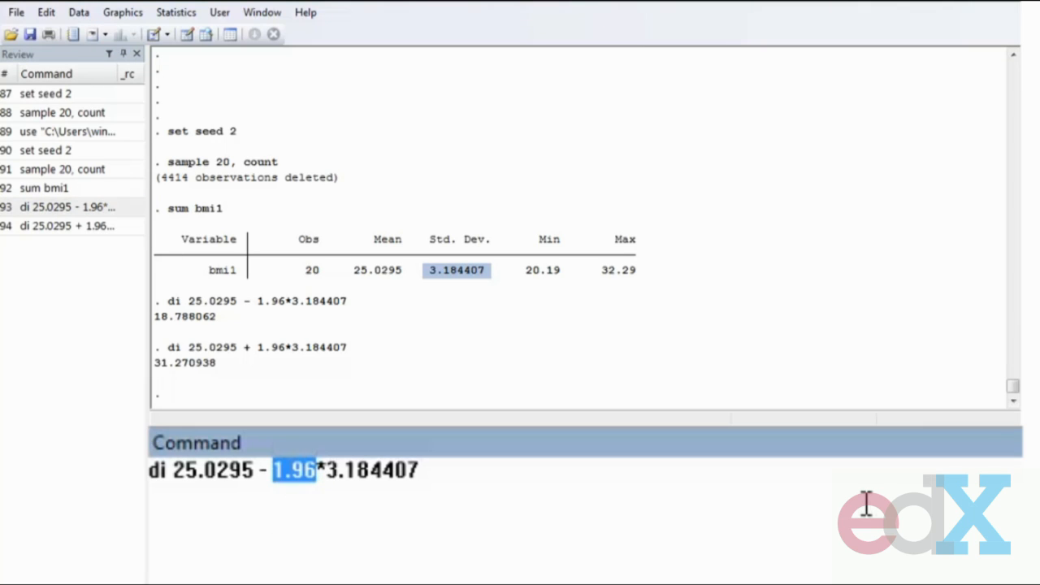
type("invnorm")
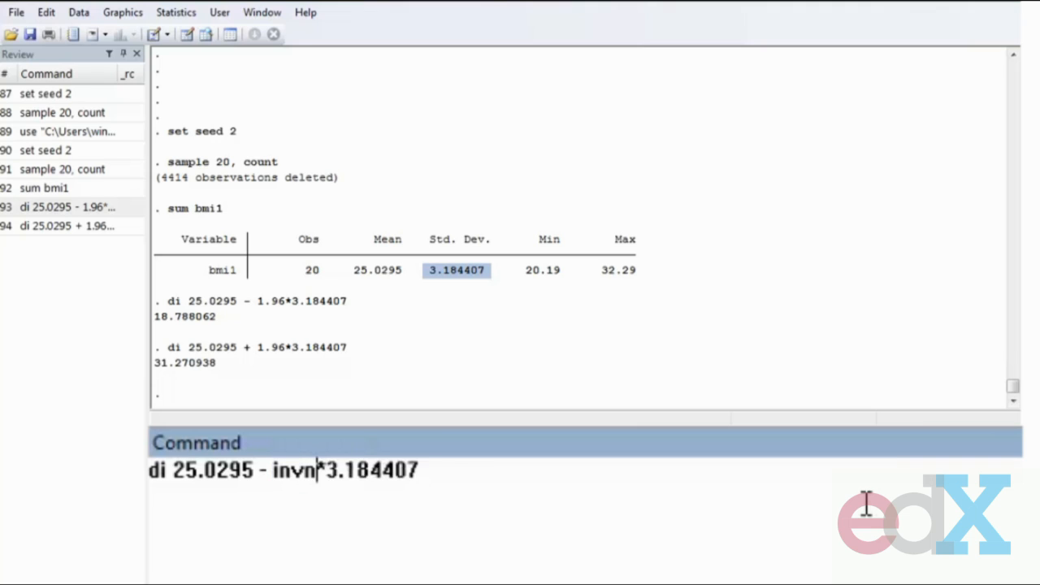
type("al(")
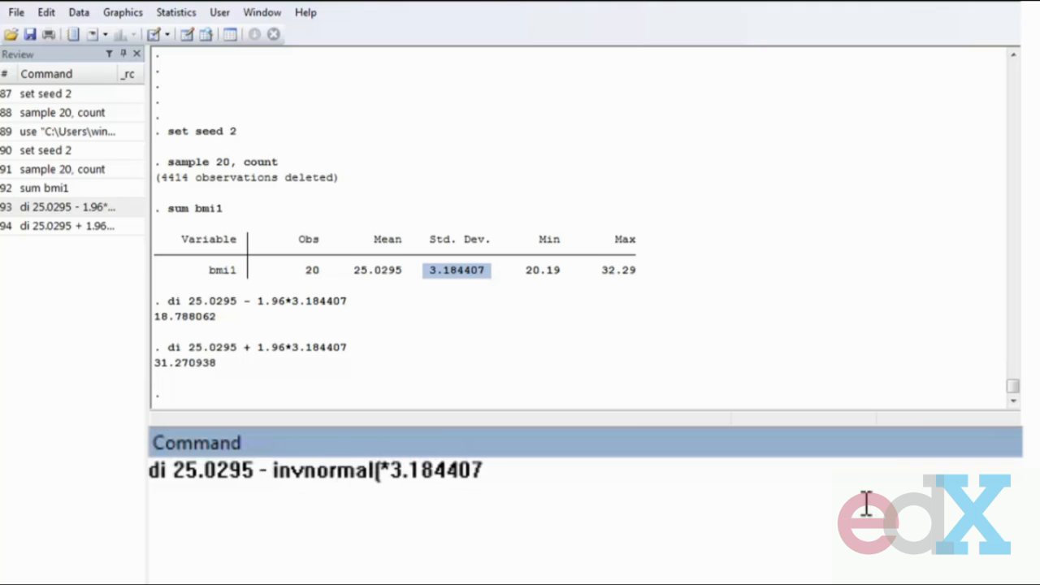
type("0.975")
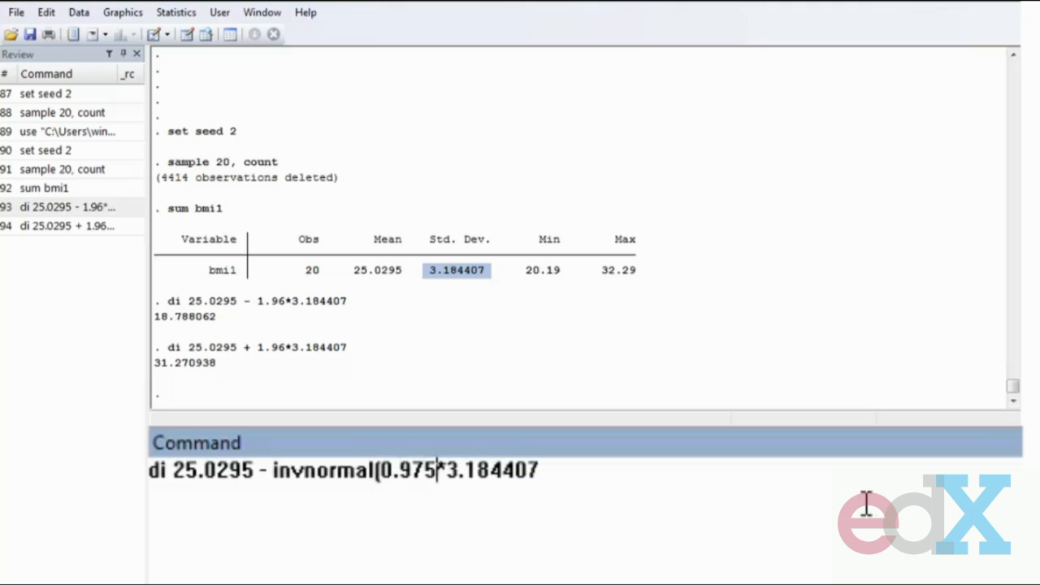
type(")")
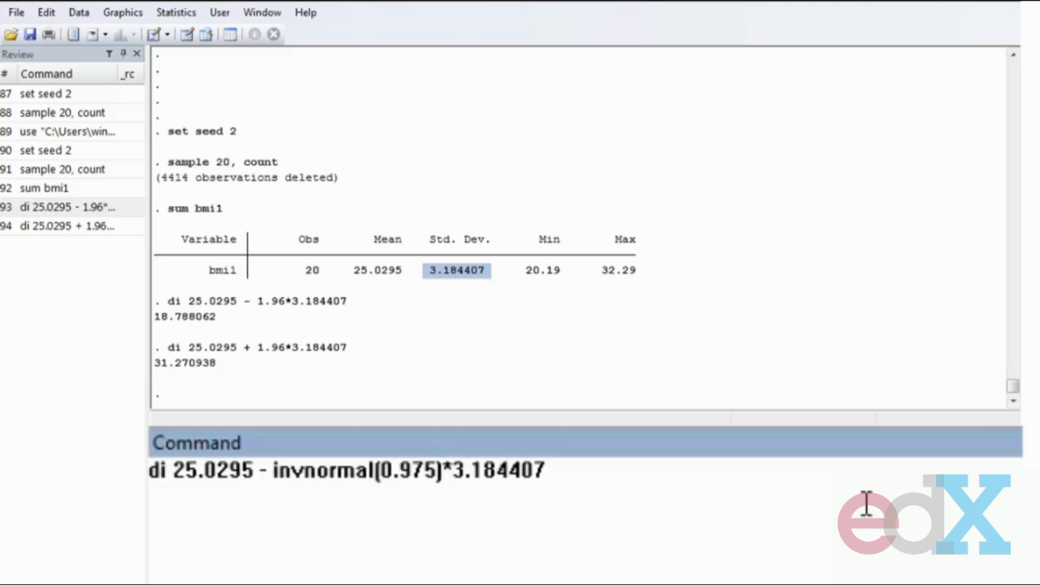
key("Return")
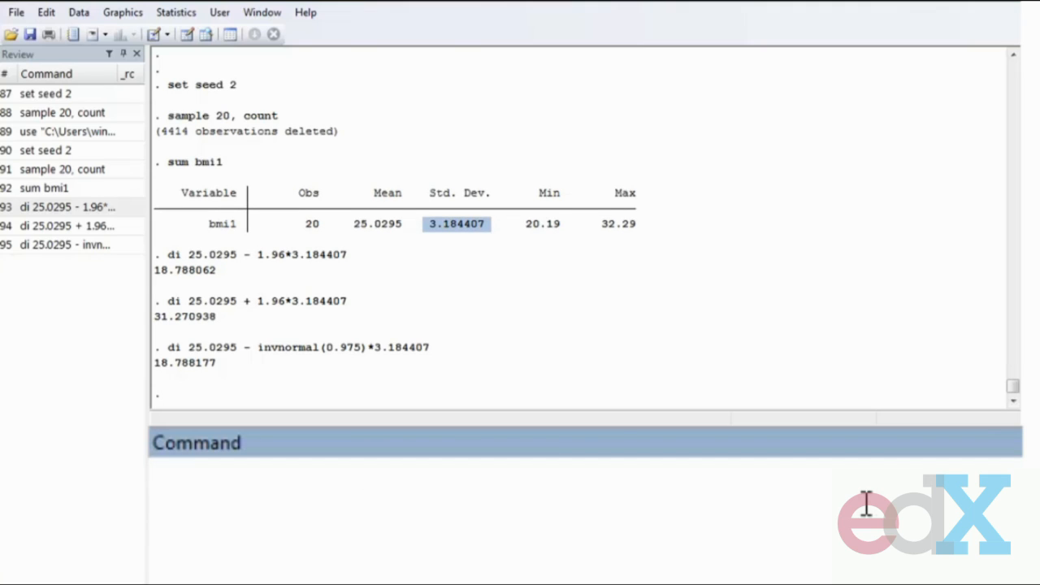
- Display the value of invnormal(0.975) on its own
type("di invo")
key("BackSpace")
type("normal")
key("Return")
key("Page_Up")
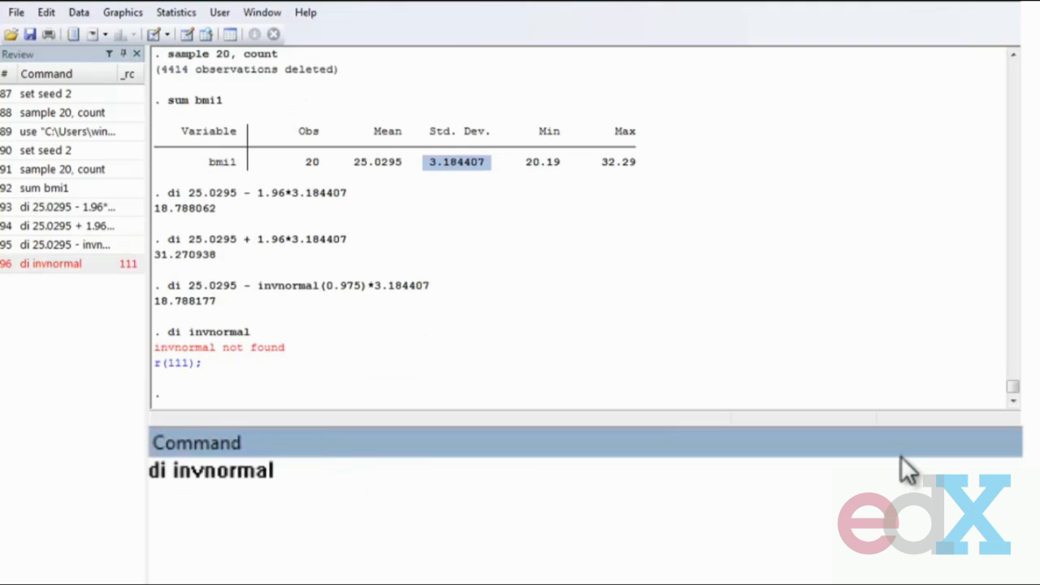
type("(0.975)")
key("Return")
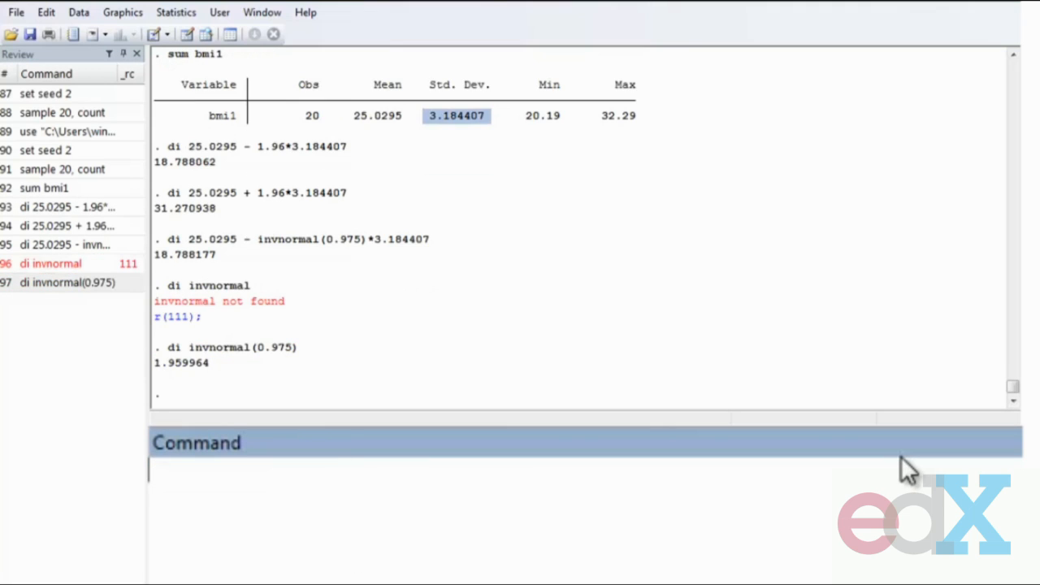
- Rerun the lower-limit calculation that uses invnormal(0.975)
left_click_drag(156, 364, 203, 374)
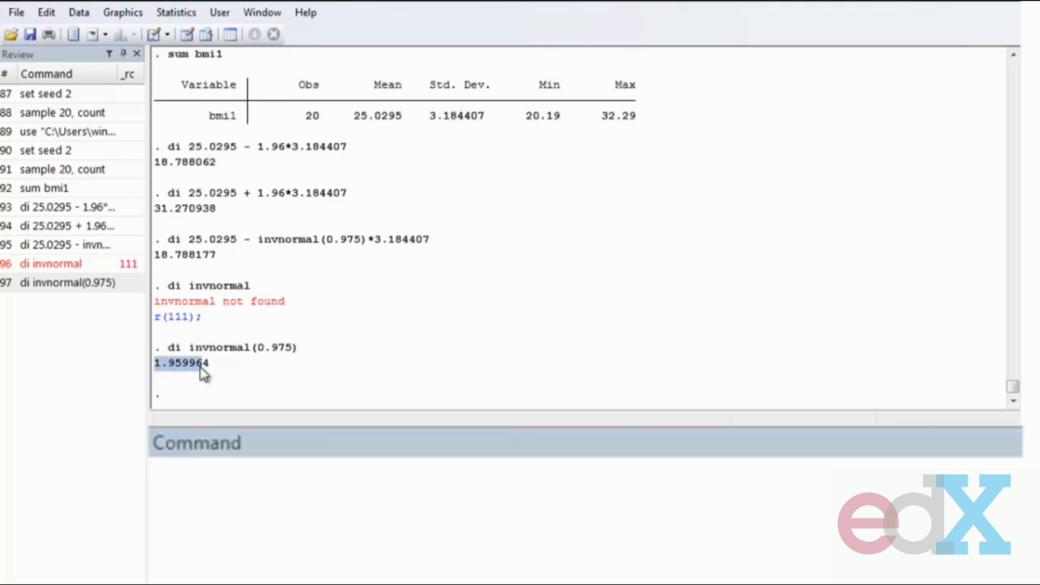
left_click(204, 372)
left_click(60, 245)
key("Return")
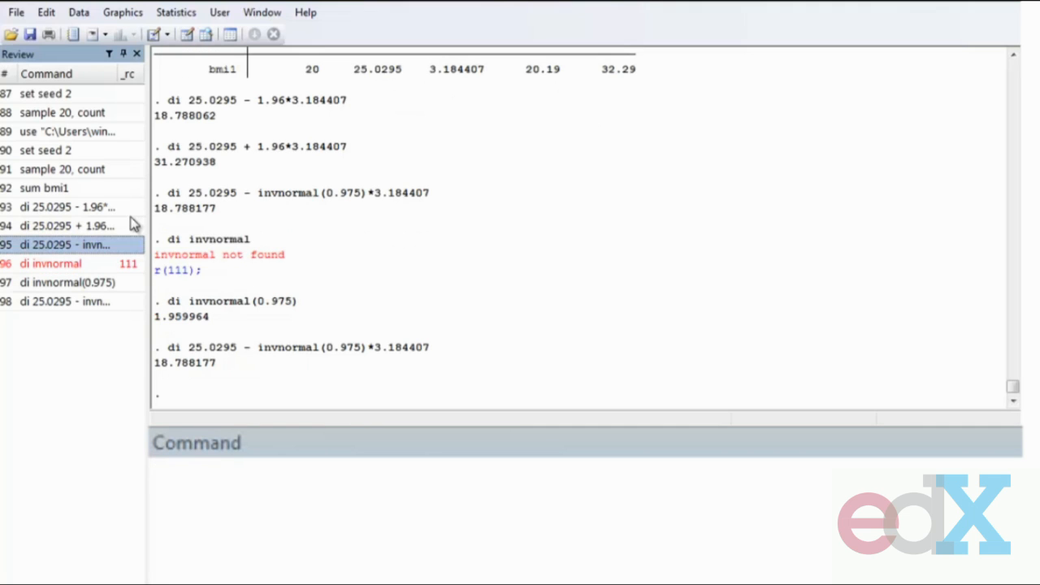
- Rerun the invnormal(0.975) calculation with a plus sign to display the upper 95% limit
left_click(91, 245)
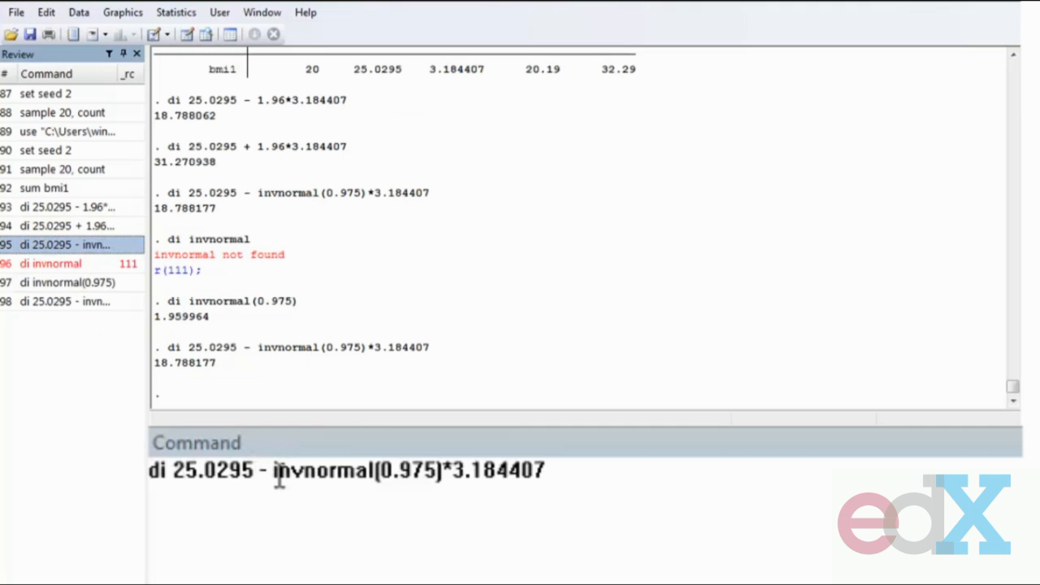
left_click_drag(273, 473, 292, 473)
key("Right")
key("Left")
key("Left")
key("Left")
key("BackSpace")
type("+")
key("Return")
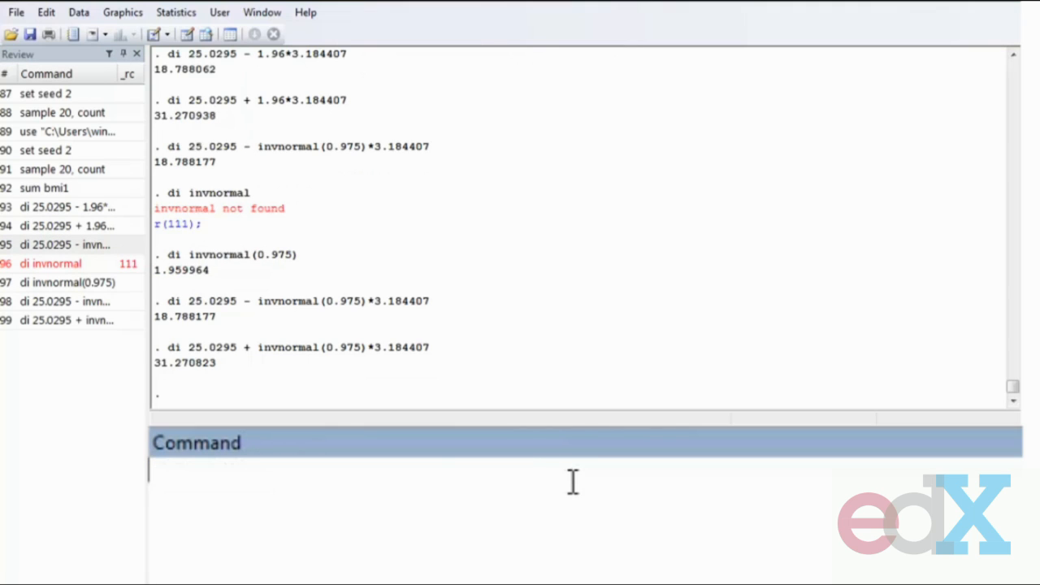
- Recompute the lower limit with invnormal(0.995) for a 99% interval
left_click(102, 303)
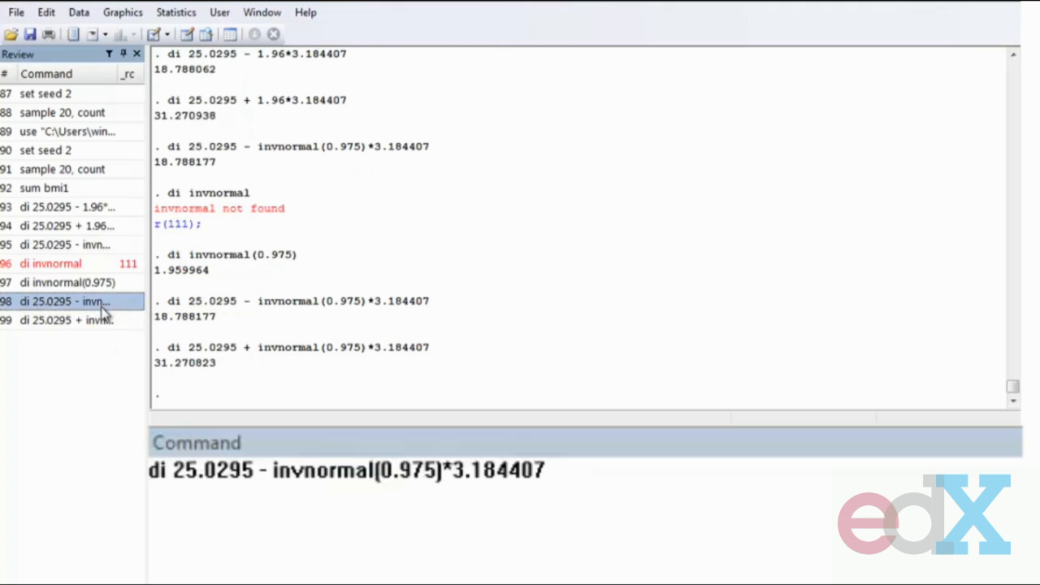
left_click(425, 471)
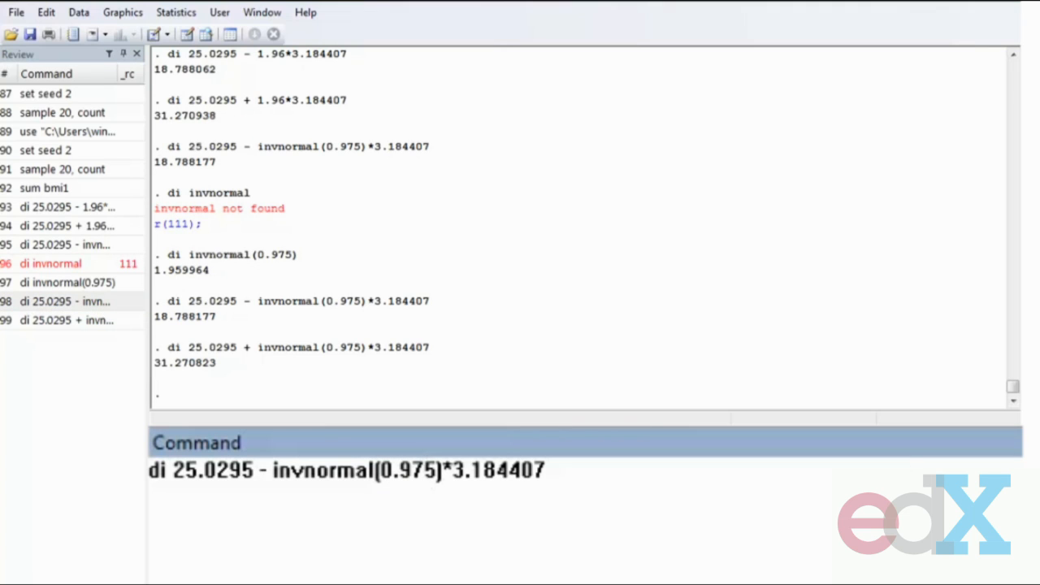
key("BackSpace")
type("9")
key("Return")
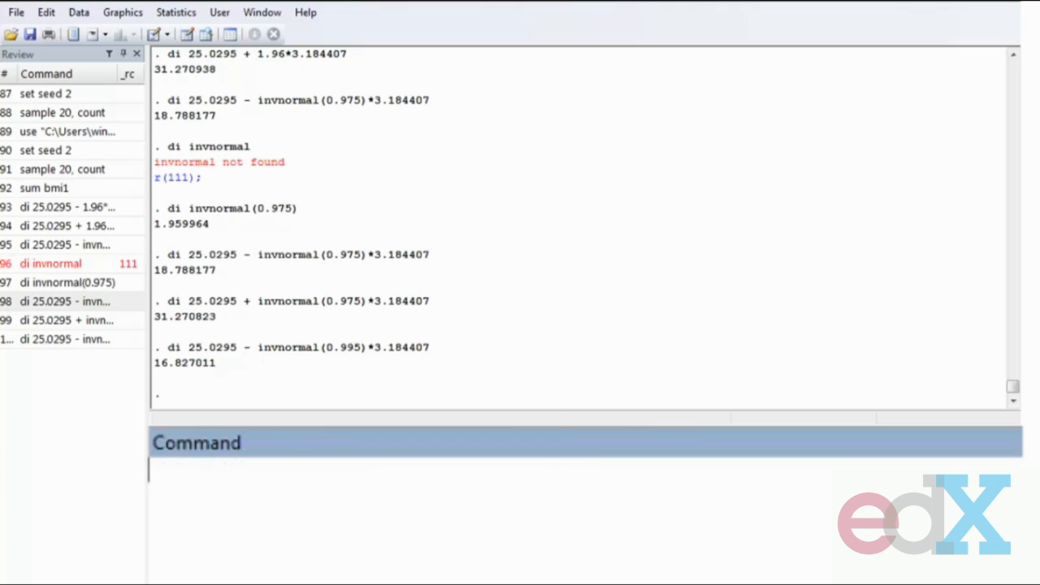
- Rerun the invnormal(0.995) calculation with a plus sign to display the upper 99% limit
left_click(48, 341)
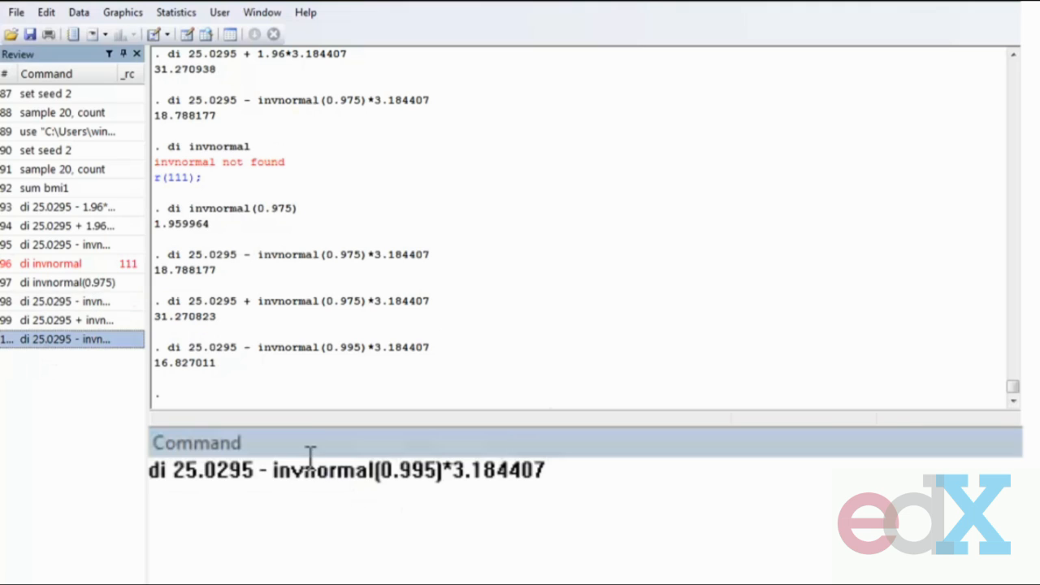
left_click(264, 470)
left_click(376, 469)
key("Delete")
type("+")
key("Return")
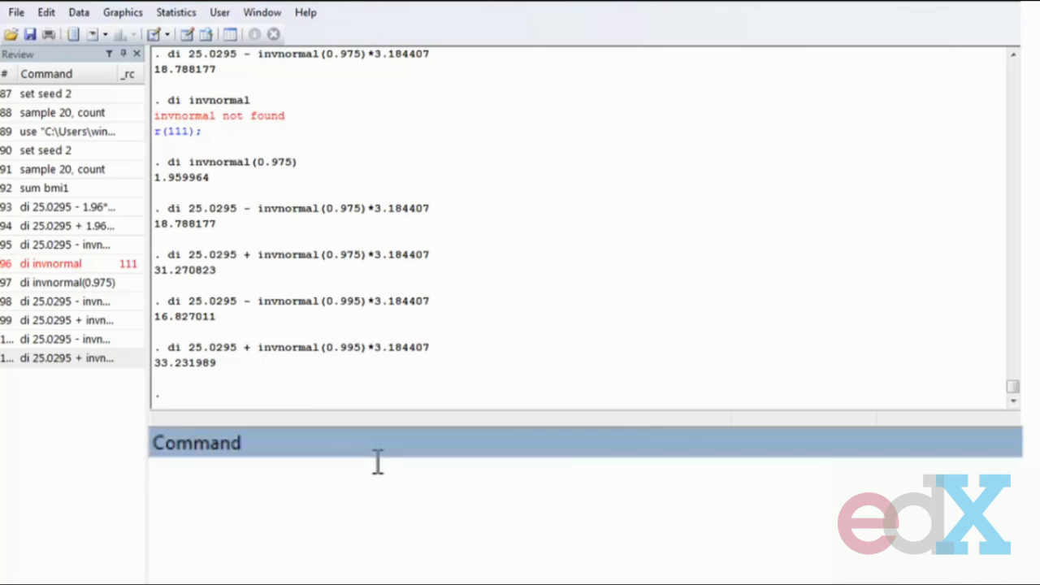
left_click_drag(258, 301, 355, 310)
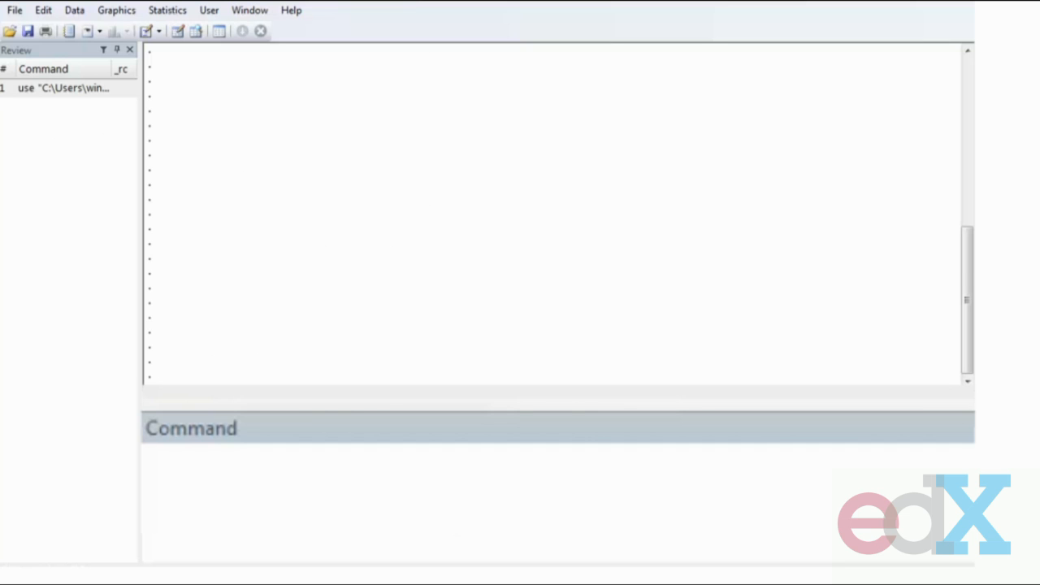
- Set the random seed to 2 and draw a random sample of 20 observations with sample 20, count
type("set seed 2")
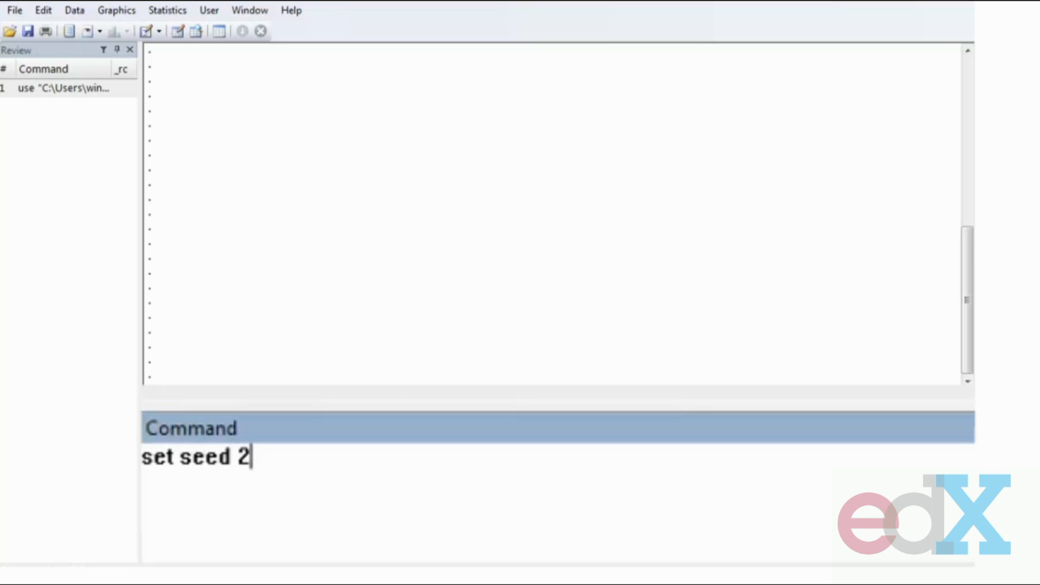
key("Return")
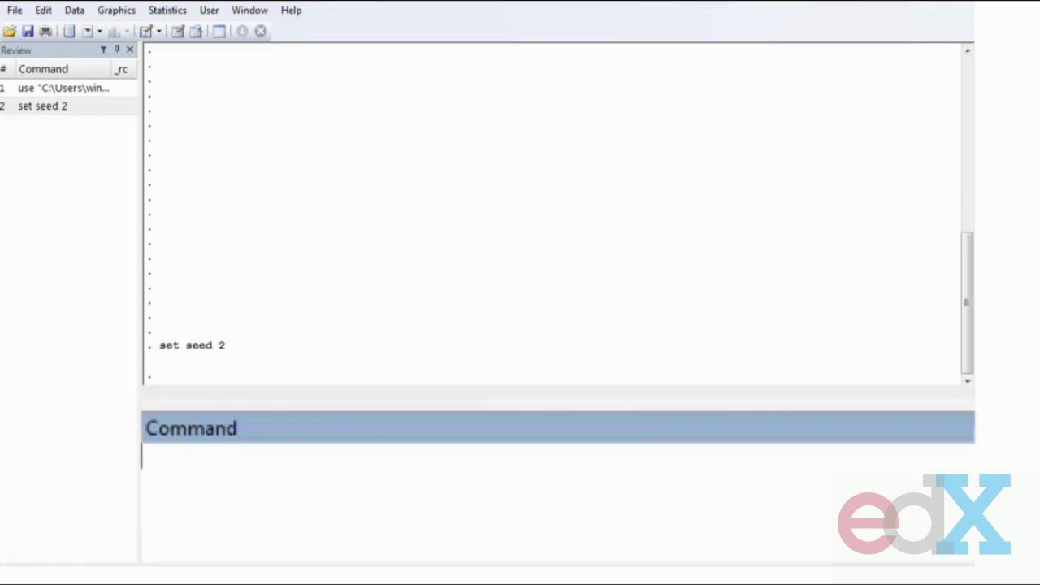
type("sample 20, count")
key("Return")
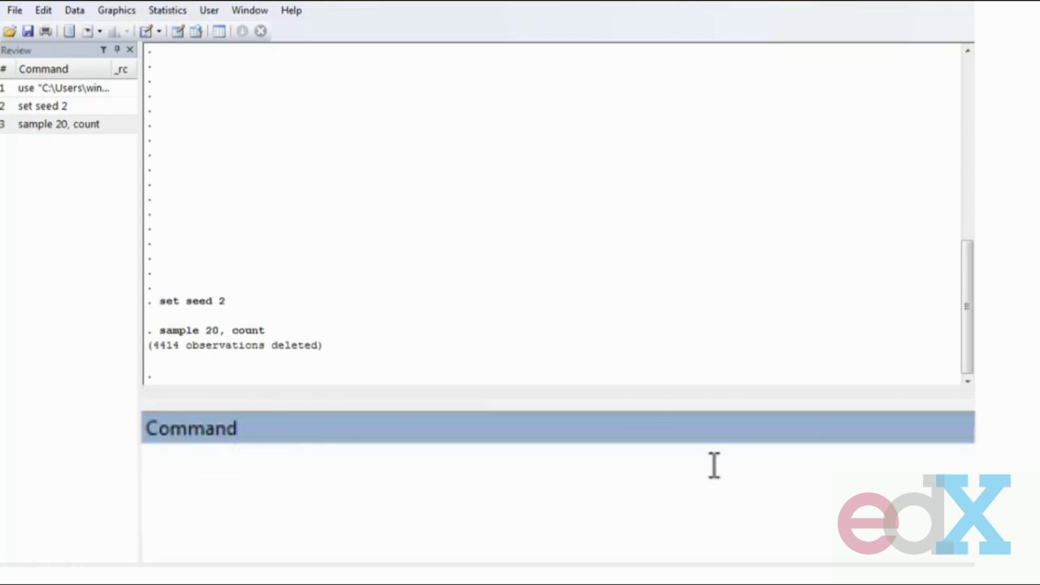
- Open the Data Editor to view the 20 sampled observations, then close it
left_click_drag(336, 352, 166, 350)
left_click(136, 348)
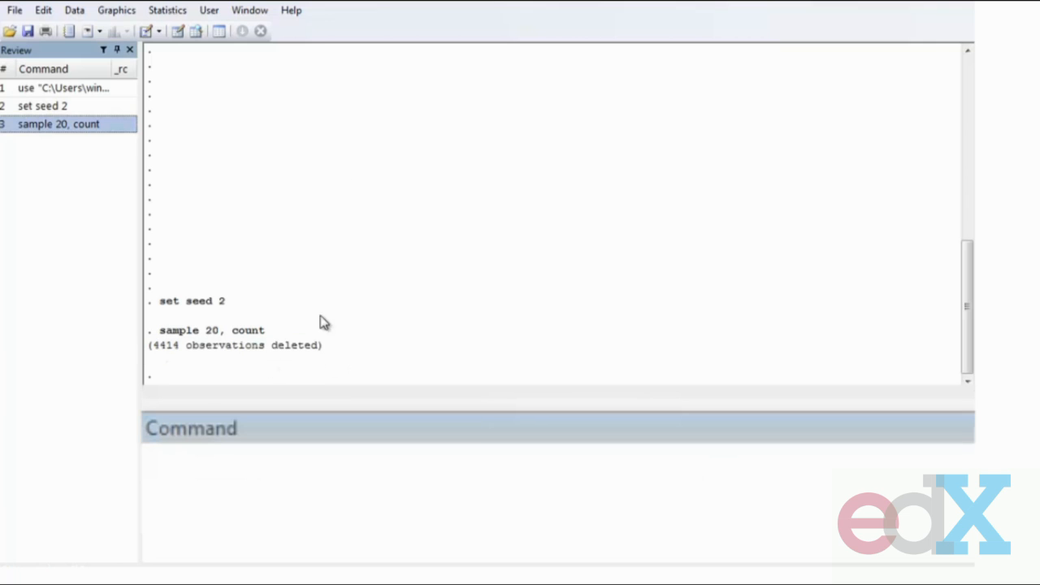
left_click(178, 32)
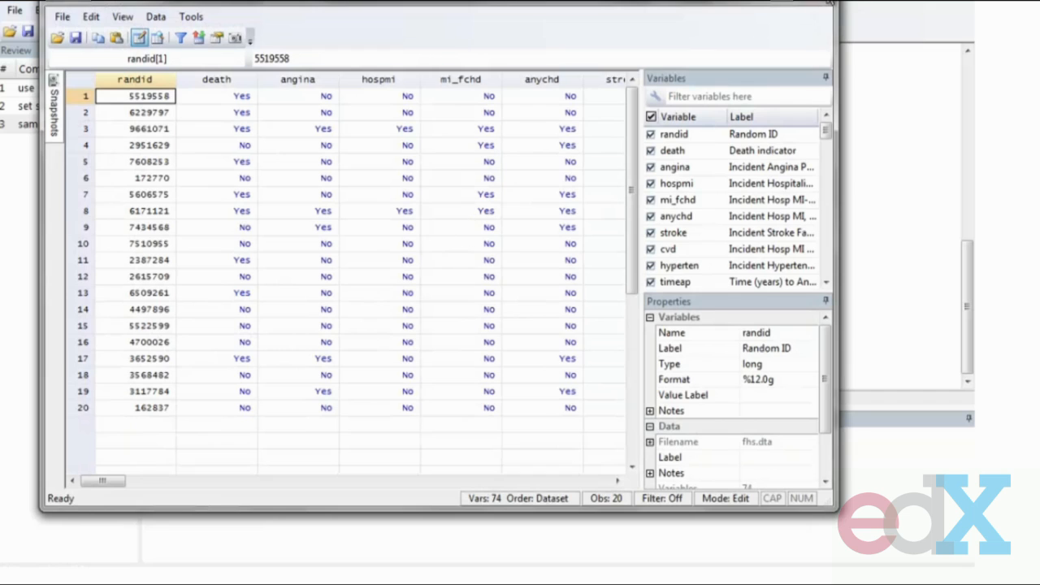
left_click(835, 5)
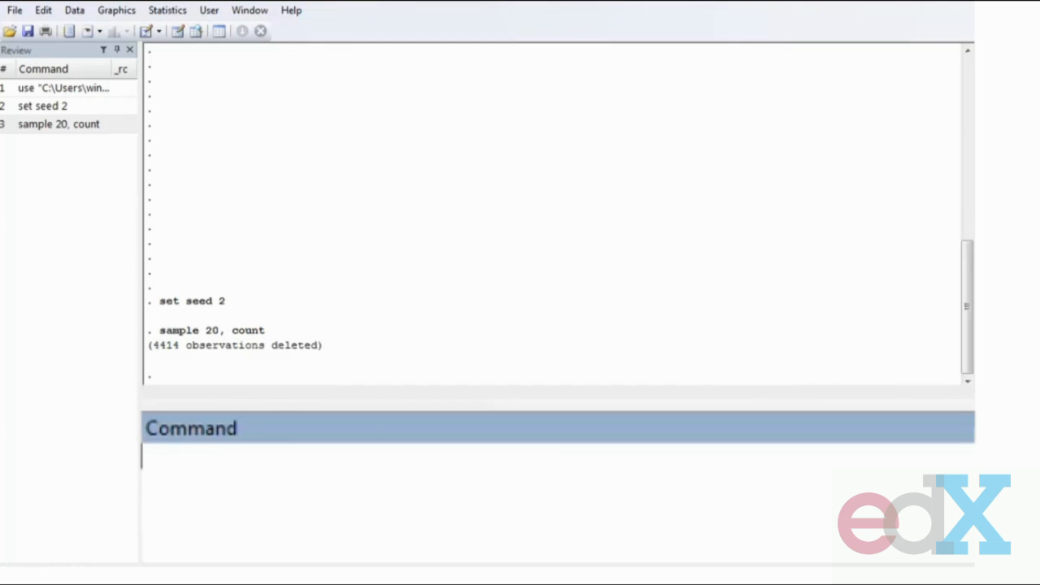
- Summarize the bmi1 variable
type("sum bmi1")
key("Return")
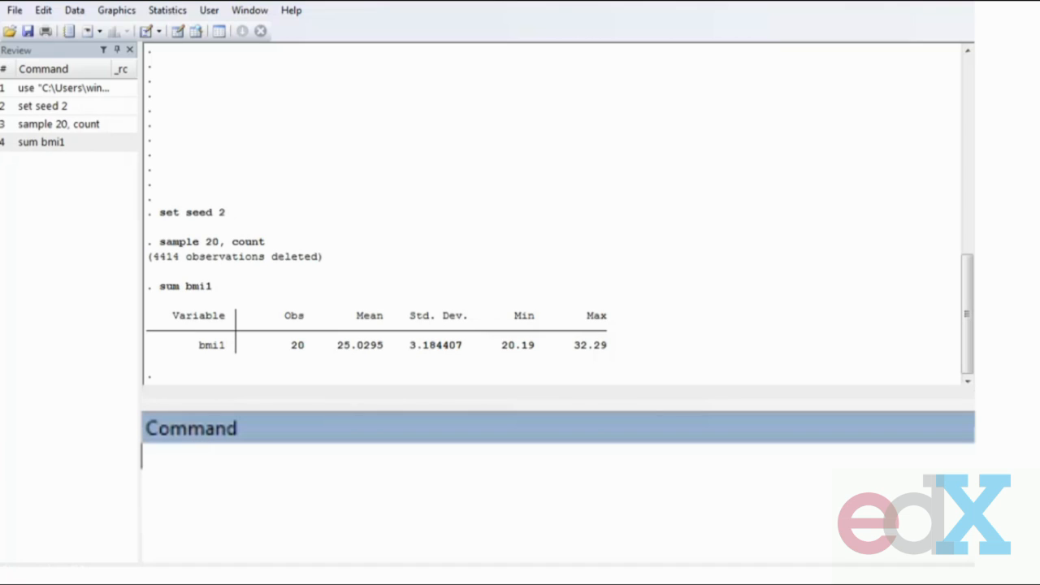
left_click_drag(336, 277, 371, 299)
left_click_drag(358, 263, 349, 307)
left_click_drag(319, 258, 374, 238)
left_click_drag(333, 365, 383, 362)
left_click_drag(450, 242, 433, 276)
left_click_drag(401, 358, 480, 350)
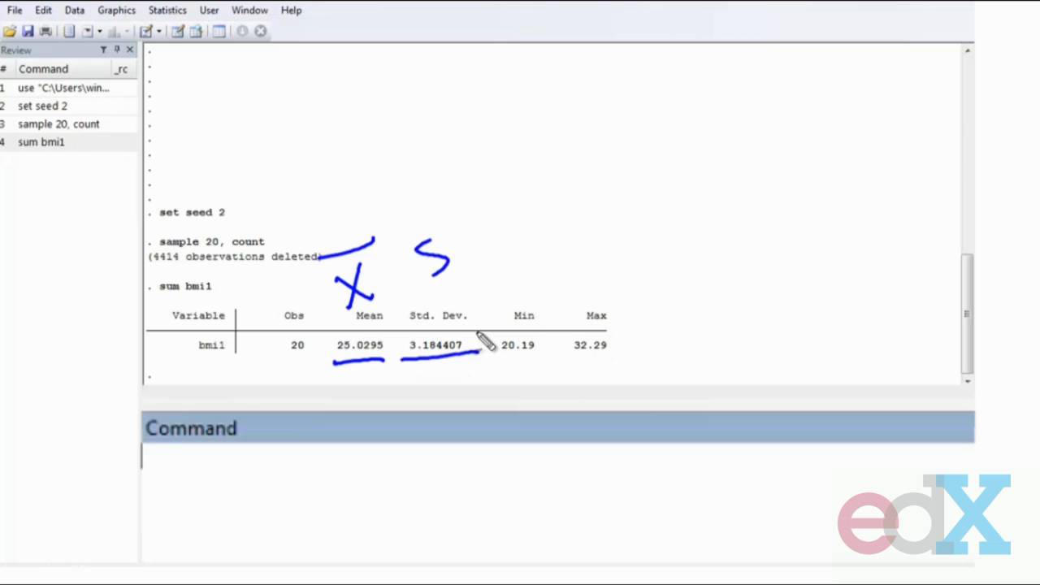
left_click_drag(585, 69, 568, 114)
left_click_drag(585, 67, 578, 109)
mouse_move(581, 63)
left_mouse_down()
mouse_move(627, 56)
mouse_move(655, 97)
mouse_move(637, 74)
mouse_move(679, 77)
left_mouse_up()
mouse_move(742, 60)
left_mouse_down()
mouse_move(747, 101)
mouse_move(778, 45)
left_mouse_up()
mouse_move(763, 48)
left_mouse_down()
mouse_move(759, 94)
mouse_move(845, 26)
left_mouse_up()
left_click_drag(807, 62, 847, 53)
left_click_drag(859, 51, 892, 36)
left_click_drag(887, 89, 967, 39)
left_click_drag(547, 174, 960, 106)
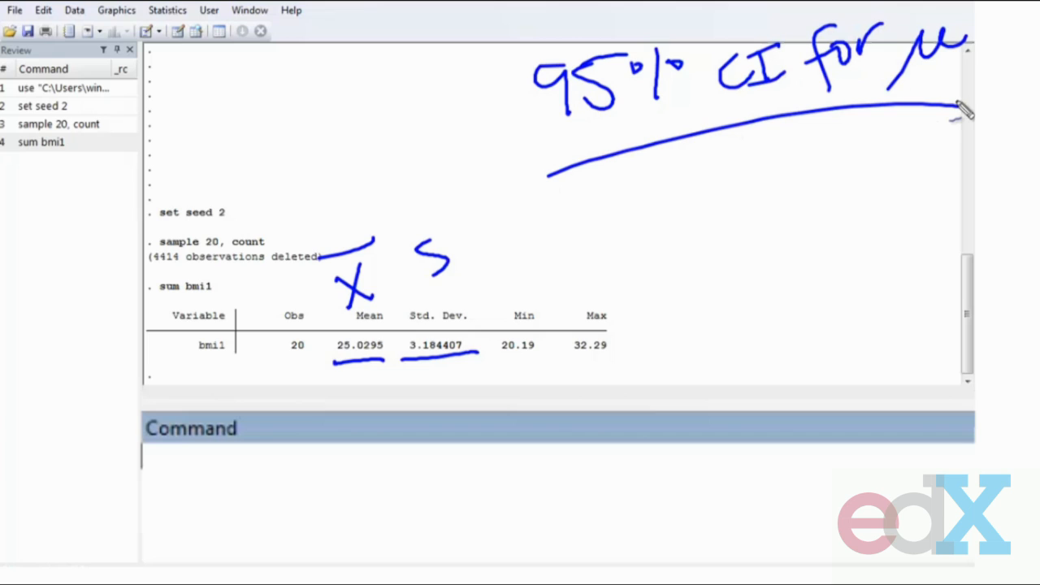
key("Escape")
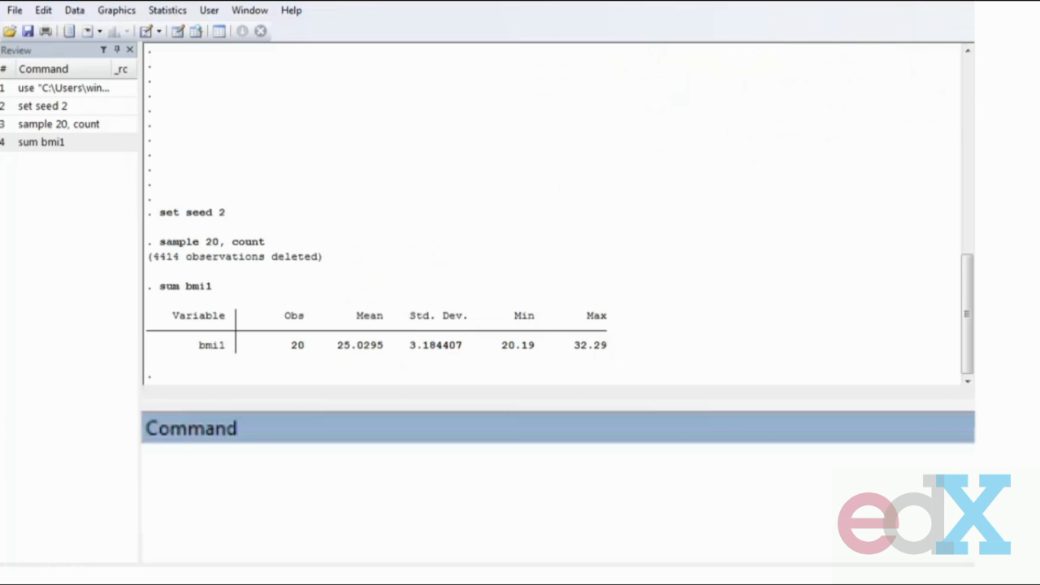
- Display the lower 95% limit 25.0295 - 1.96*4.1/sqrt(20), pasting the mean from the summary output
type("di")
left_click_drag(336, 348, 386, 351)
key("ctrl+c")
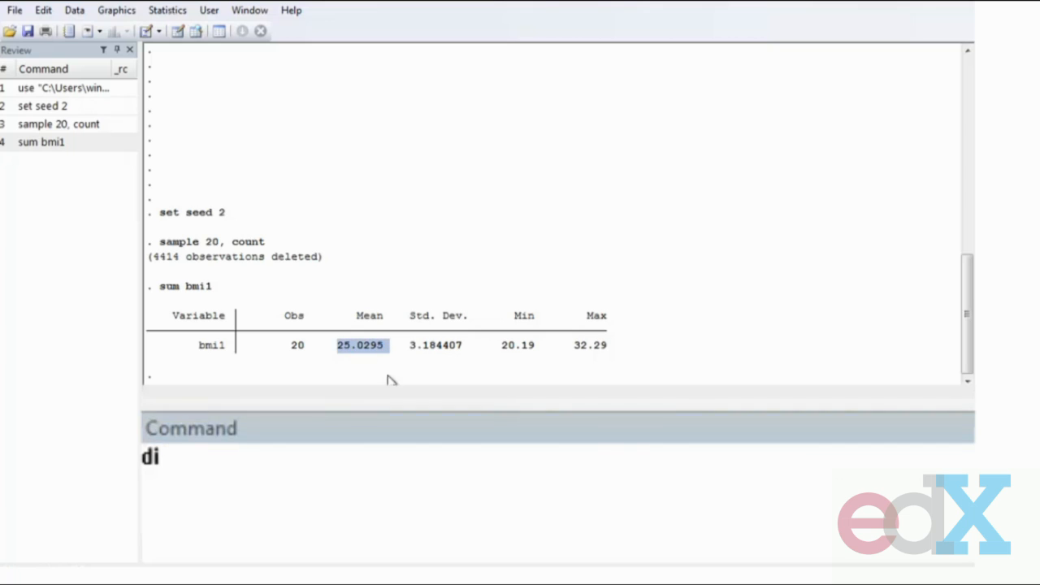
left_click(508, 504)
key("ctrl+v")
type("1.96*4.")
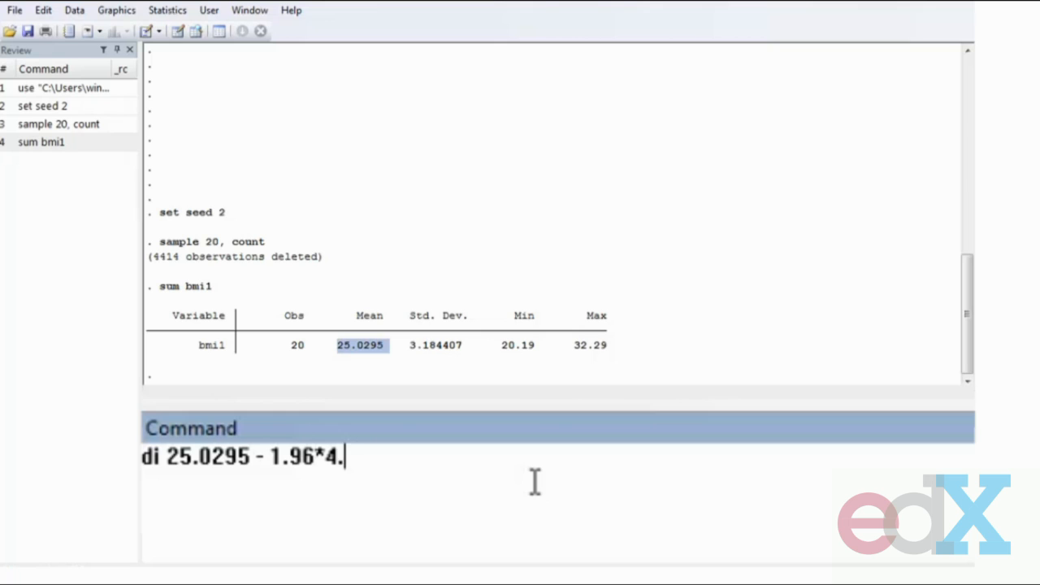
type("1/sqrt(20)")
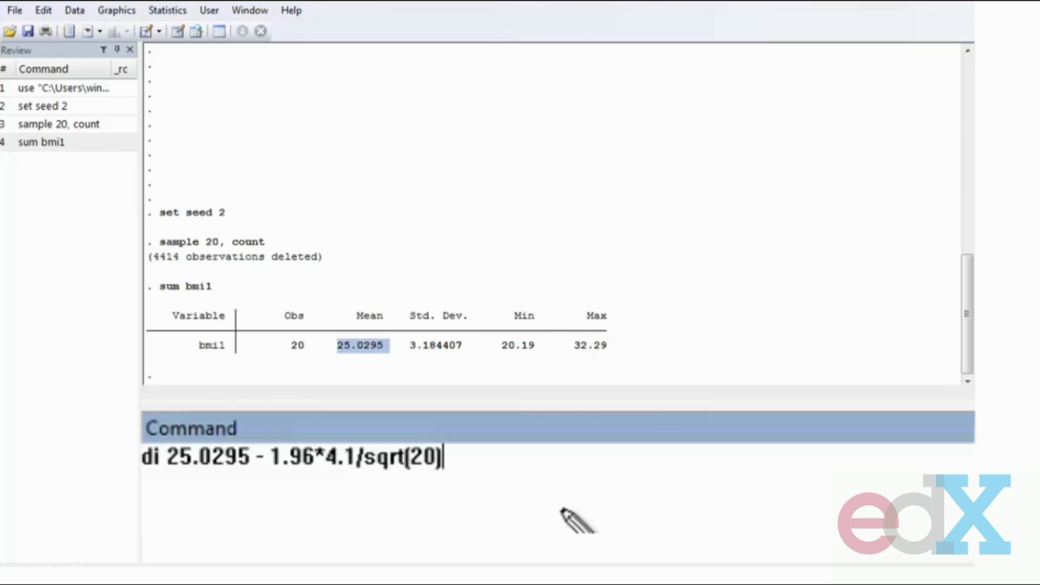
mouse_move(307, 510)
left_mouse_down()
mouse_move(308, 448)
mouse_move(366, 476)
left_mouse_up()
mouse_move(428, 190)
left_mouse_down()
mouse_move(416, 217)
mouse_move(475, 161)
mouse_move(517, 172)
left_mouse_up()
left_click_drag(500, 202, 527, 187)
left_click_drag(557, 150, 573, 177)
left_click_drag(567, 128, 573, 193)
left_click_drag(608, 104, 634, 170)
left_click(599, 186)
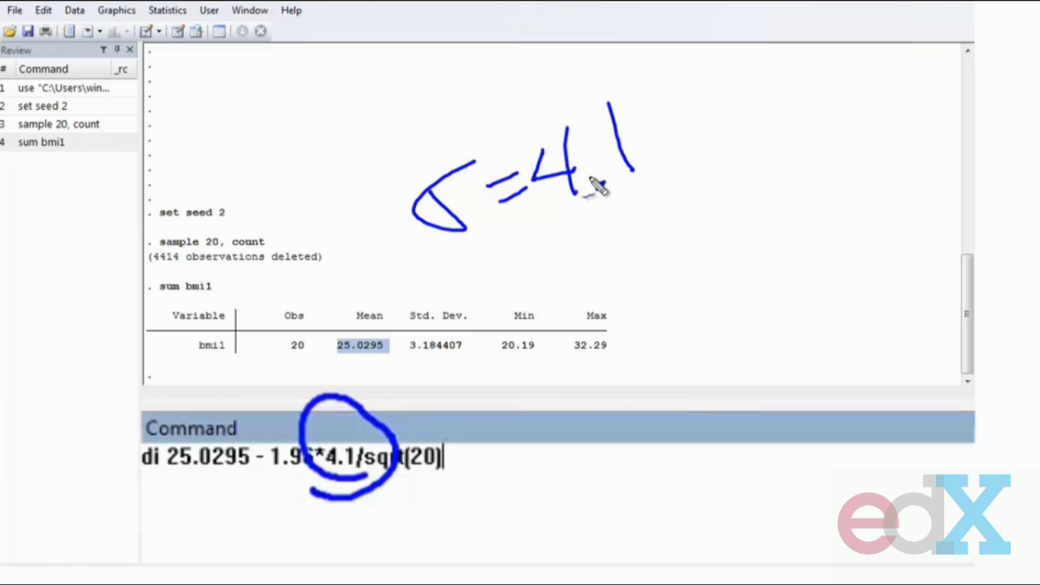
key("Escape")
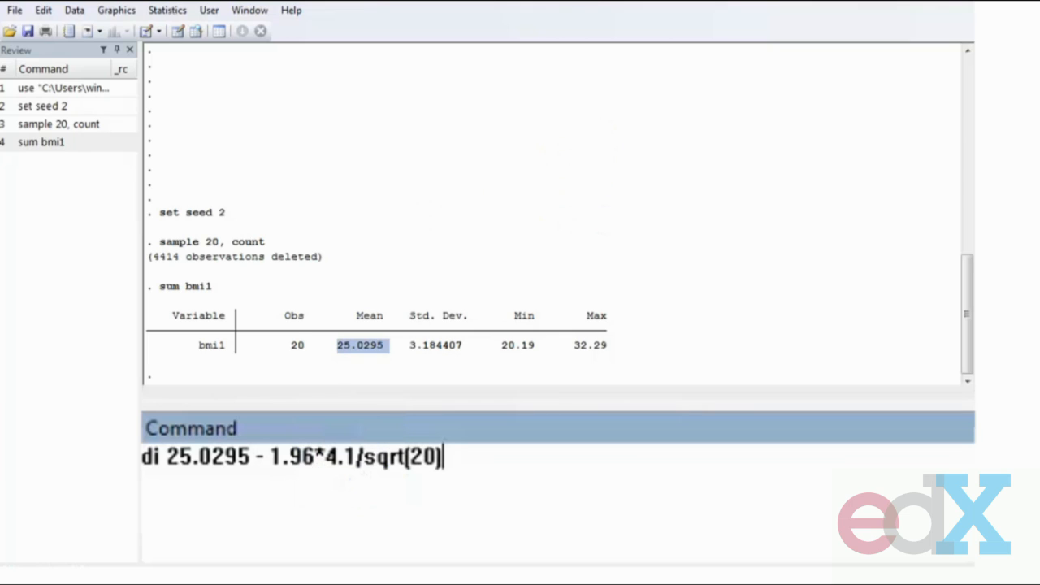
key("Return")
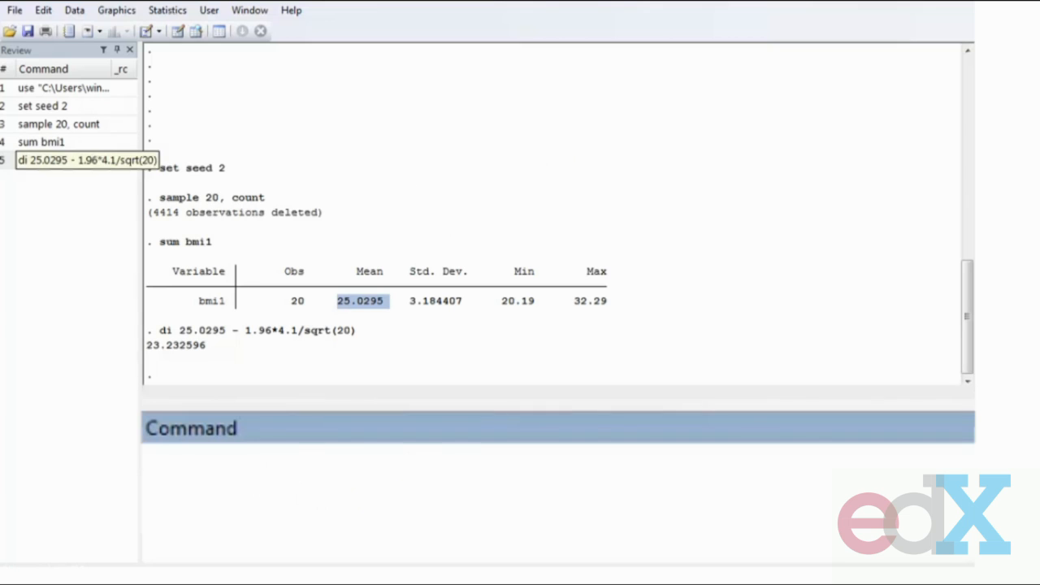
- Rerun that calculation with a plus sign to display the upper 95% limit
left_click(49, 159)
left_click(258, 458)
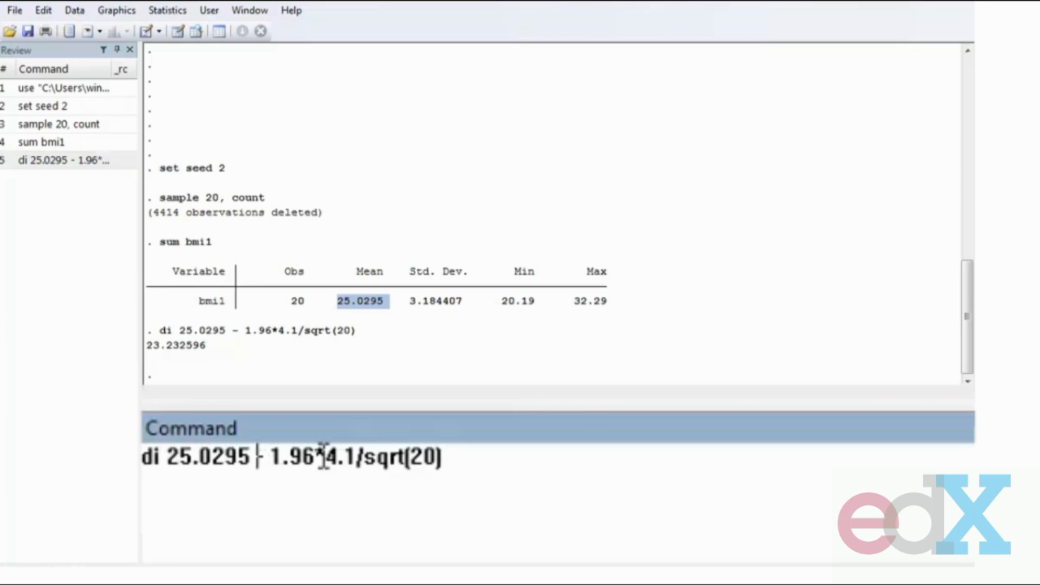
key("Delete")
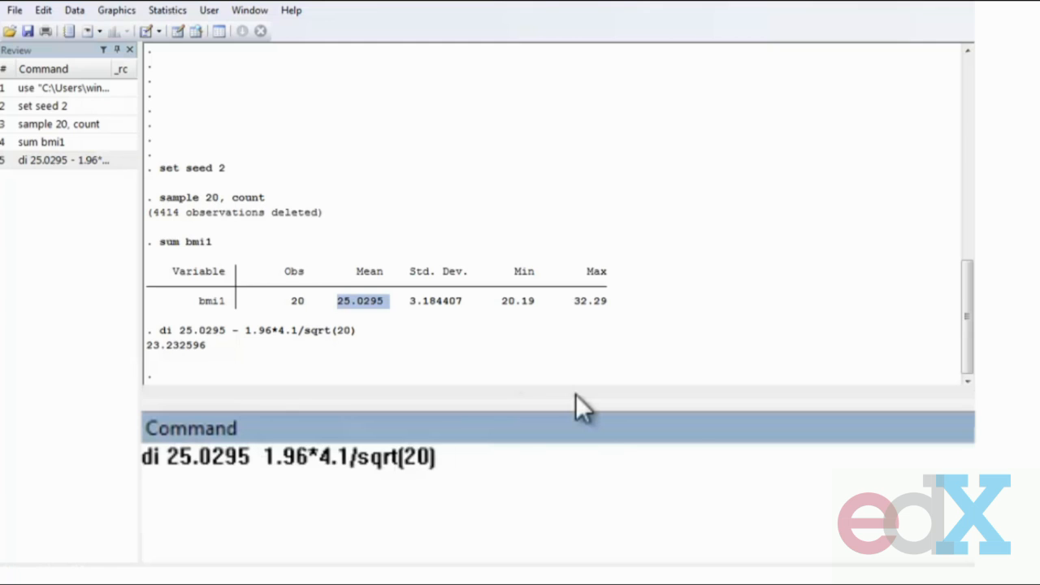
type("+")
key("Return")
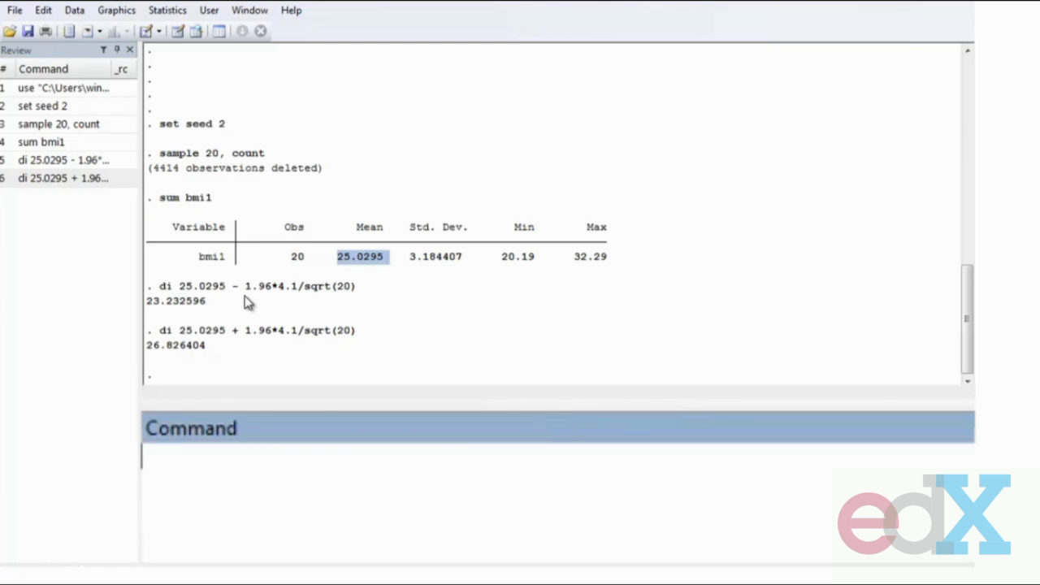
- Recompute the lower 95% limit with invnormal(0.975) in place of 1.96
left_click_drag(246, 288, 272, 296)
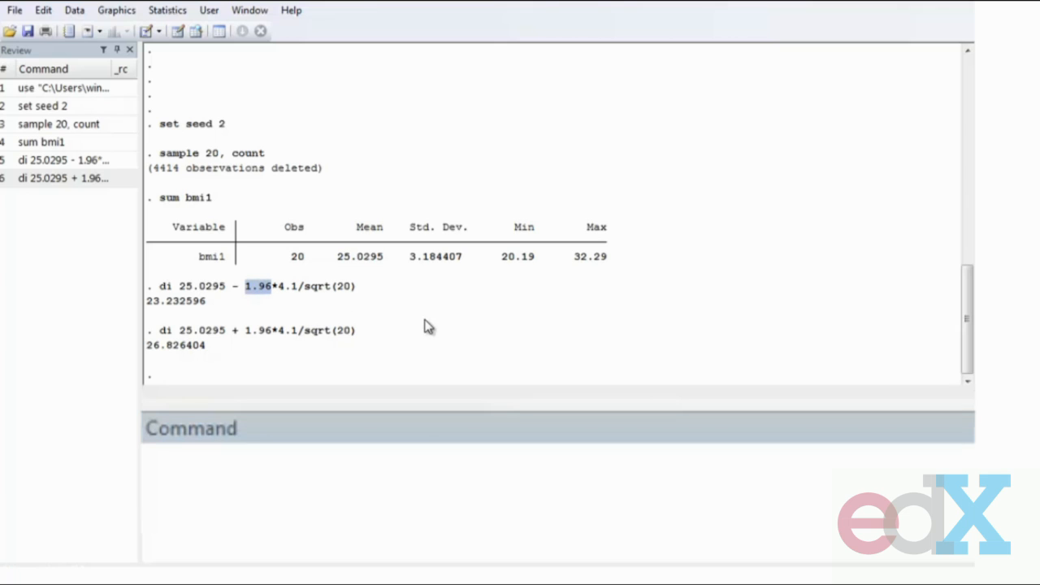
left_click(41, 160)
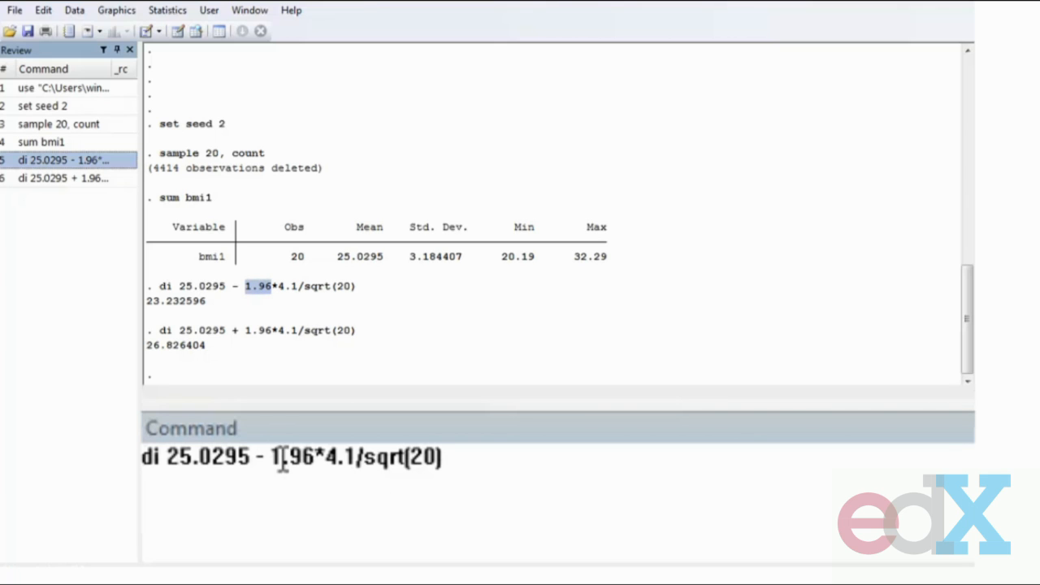
left_click_drag(271, 457, 315, 456)
type("inv")
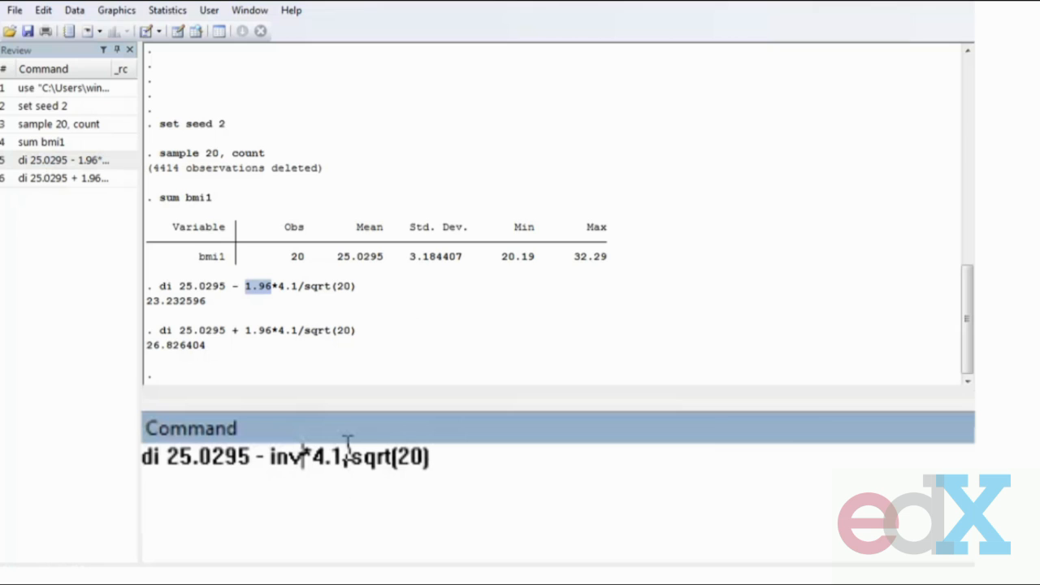
type("normal(0.")
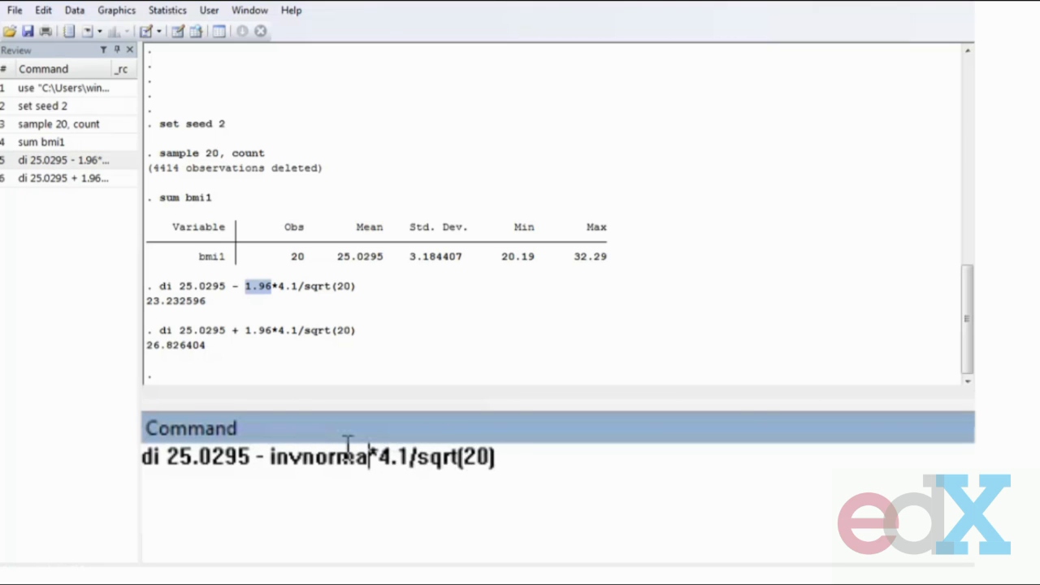
type("975)")
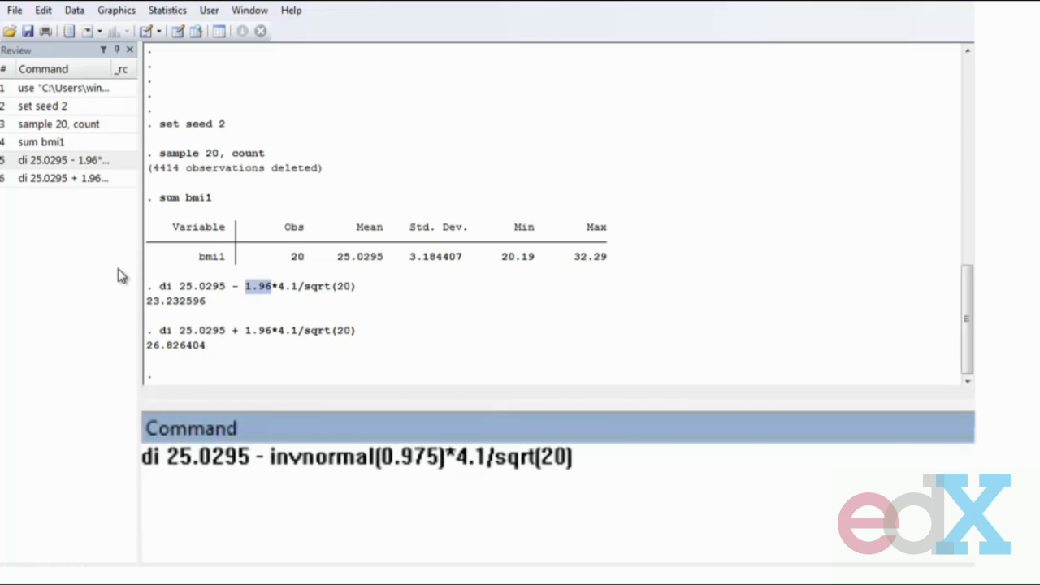
left_click_drag(267, 460, 445, 465)
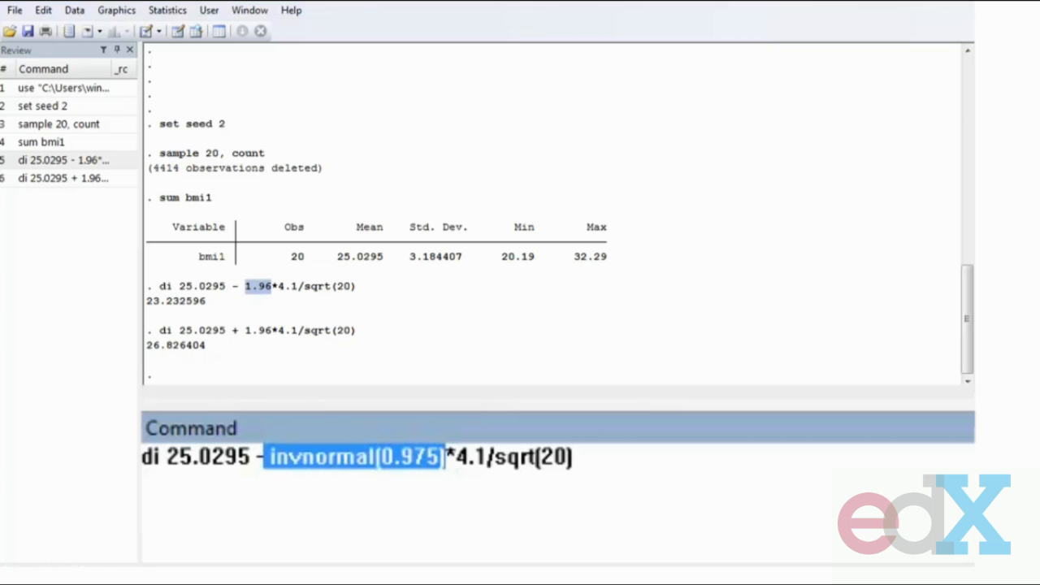
key("End")
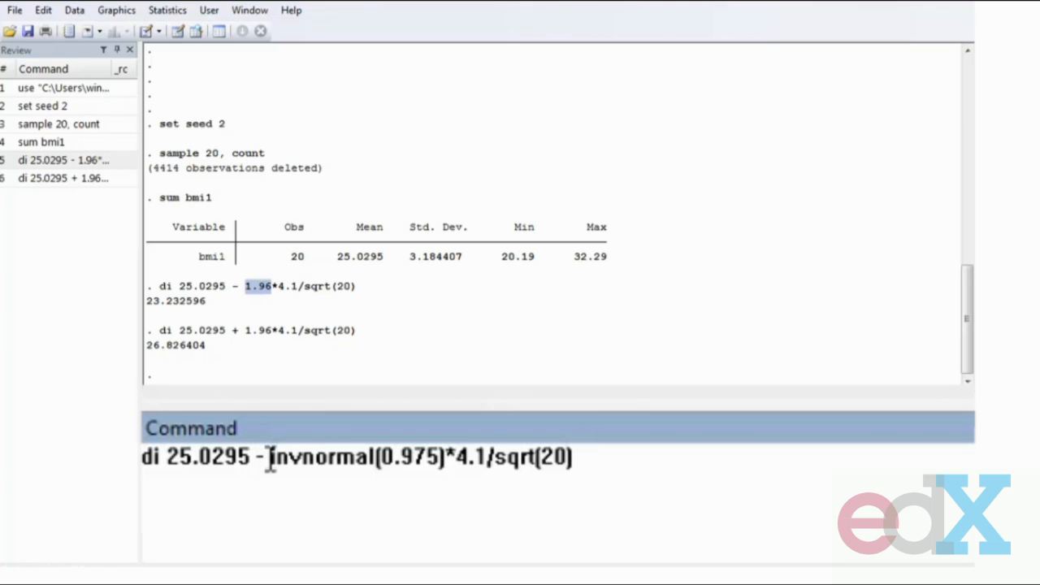
left_click_drag(269, 459, 453, 463)
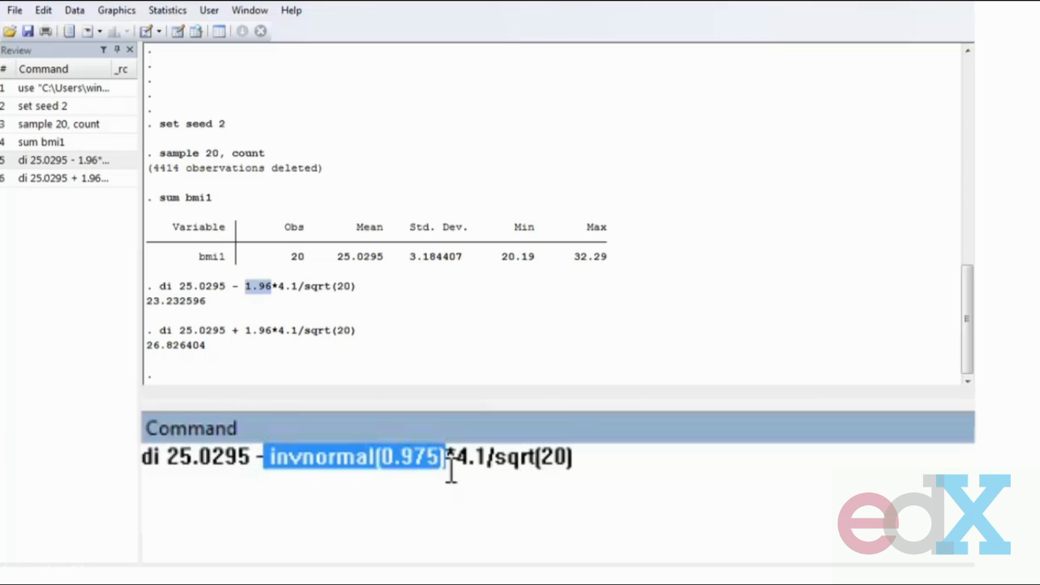
left_click(451, 474)
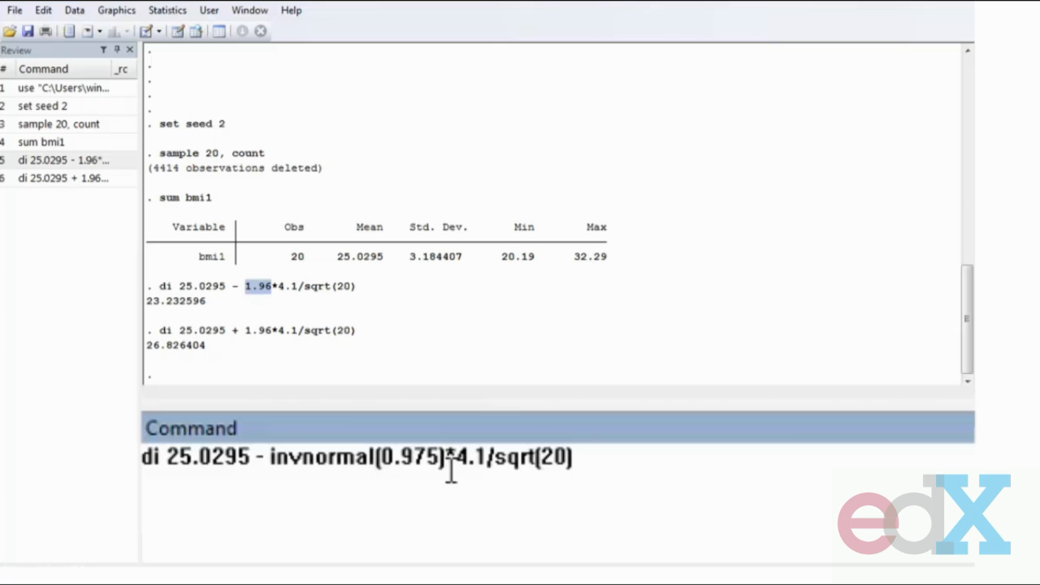
key("Return")
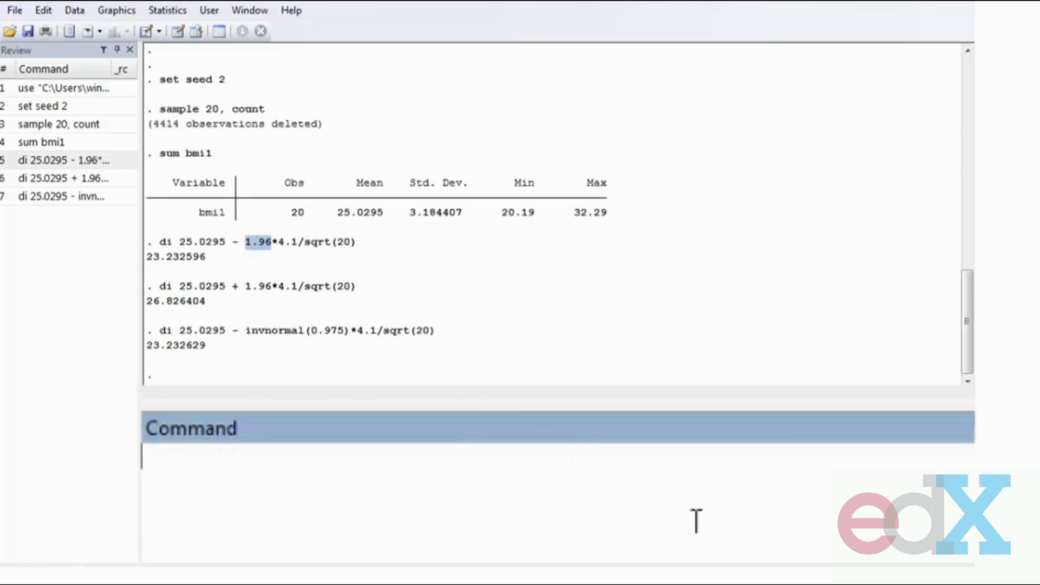
- Rerun the invnormal(0.975) calculation with a plus sign to display the upper 95% limit
left_click(49, 196)
left_click(264, 457)
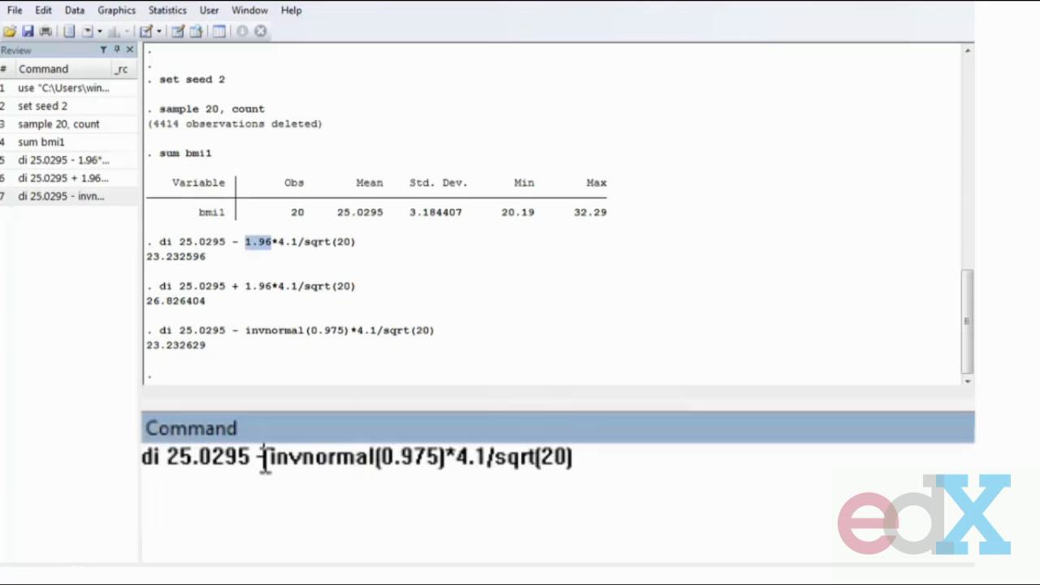
key("BackSpace")
type("+")
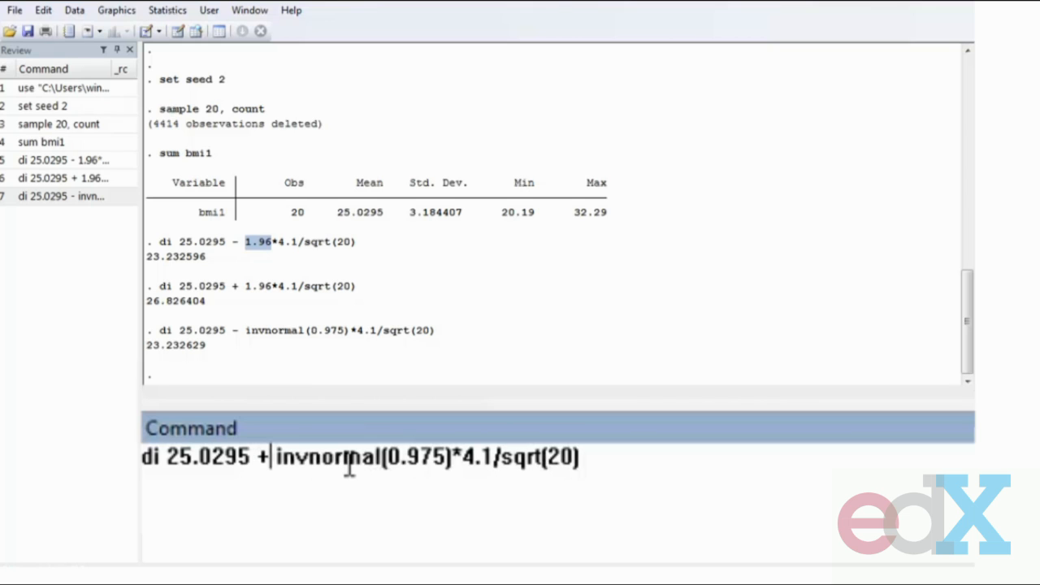
key("Return")
left_click_drag(146, 197, 216, 355)
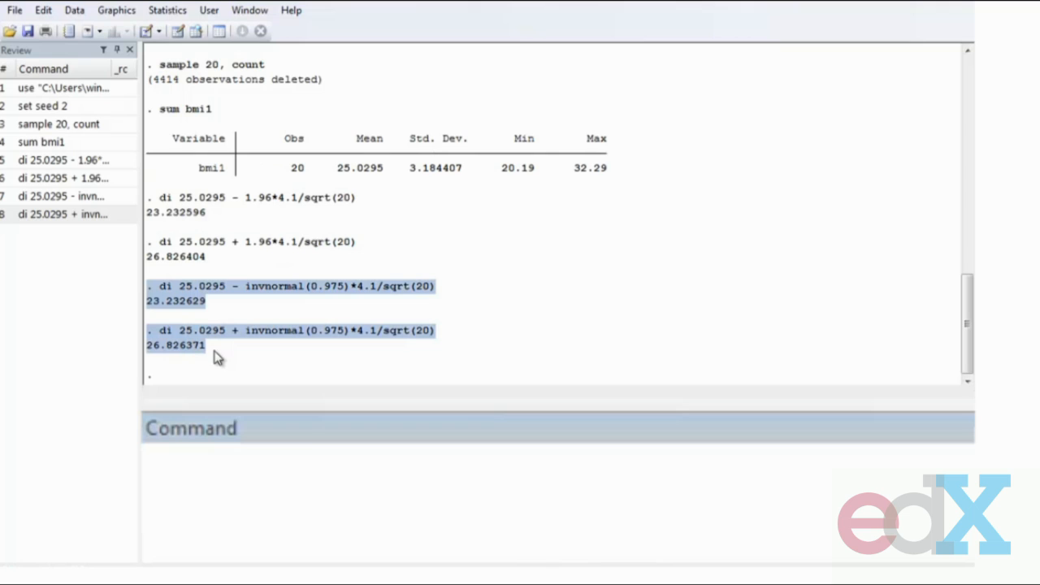
- Display the critical value invnormal(0.975), completing the command after the missing closing parenthesis
left_click(286, 534)
type("di ")
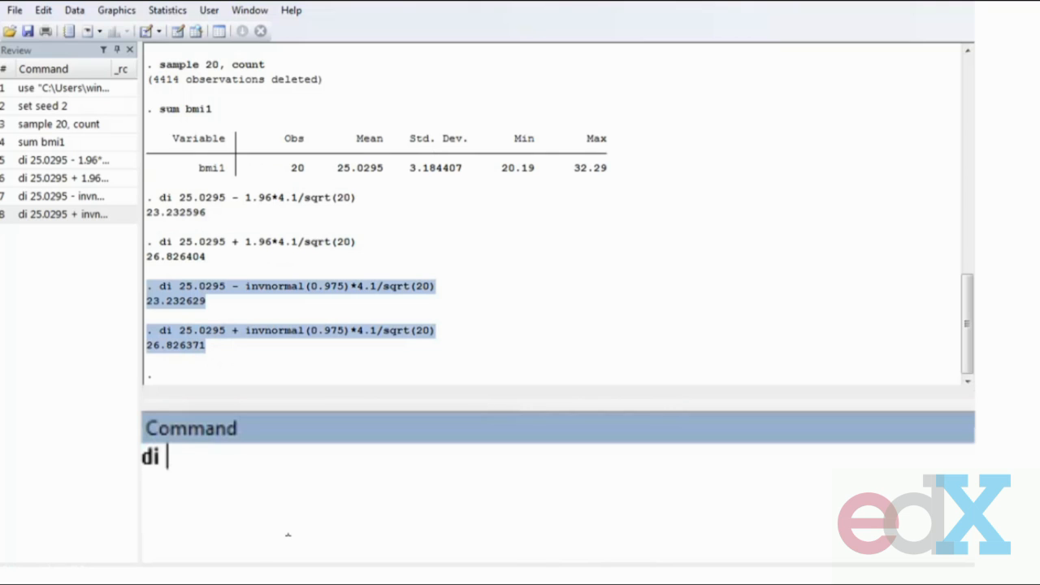
type("invno")
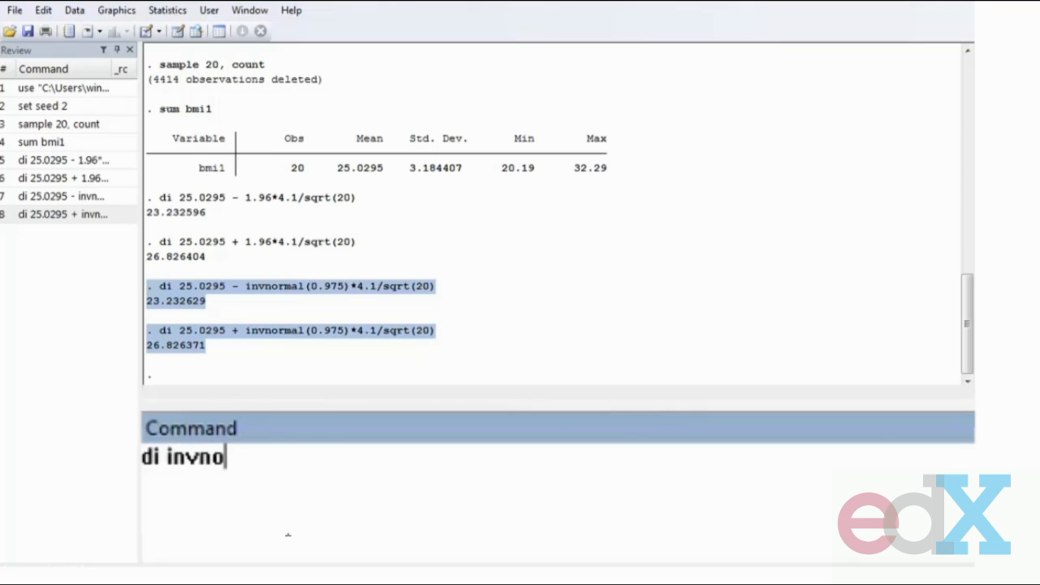
type("rmal(")
key("Return")
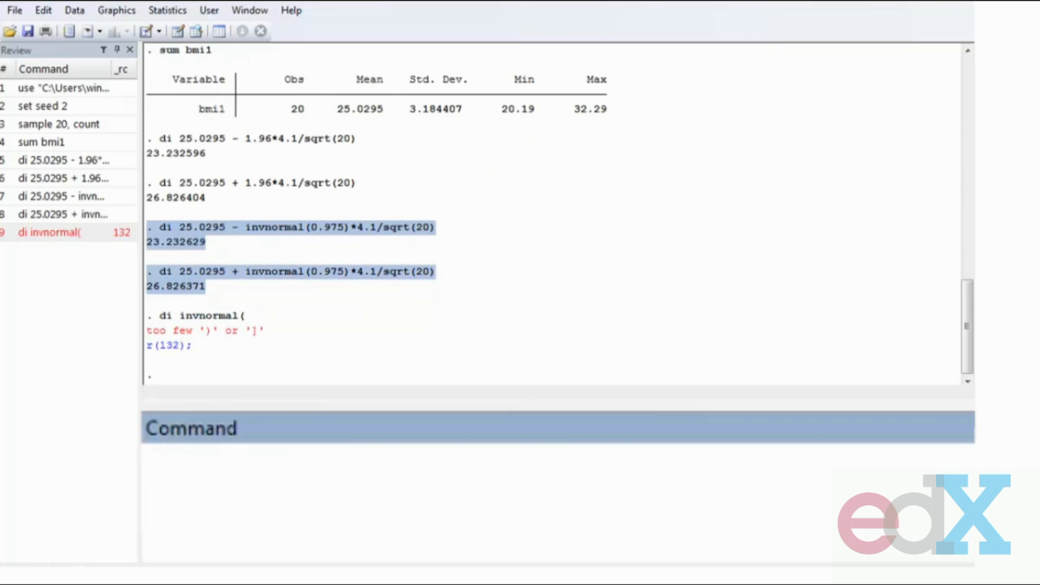
left_click(89, 233)
left_click(336, 529)
type("0.975)")
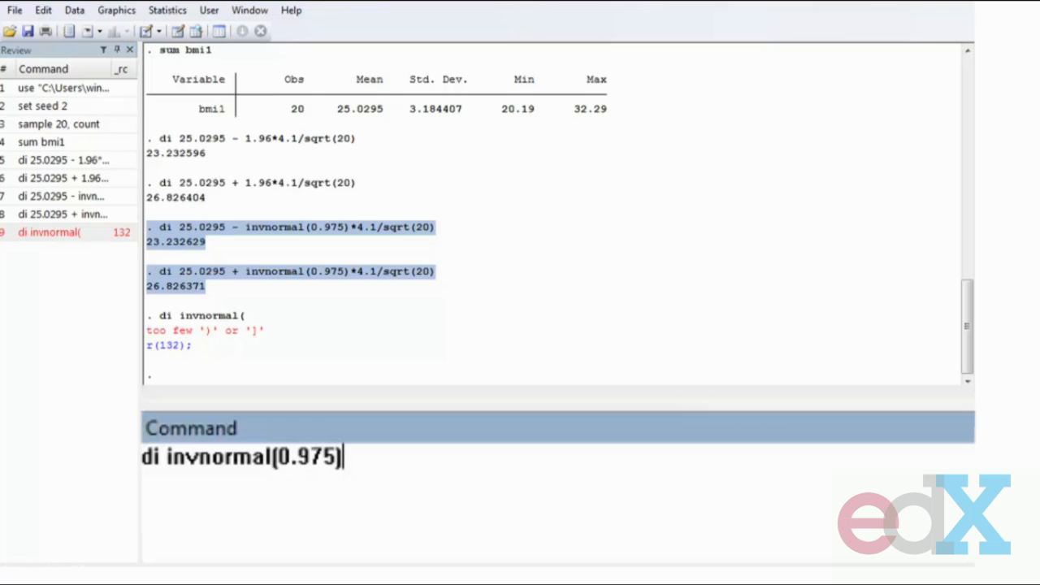
key("Return")
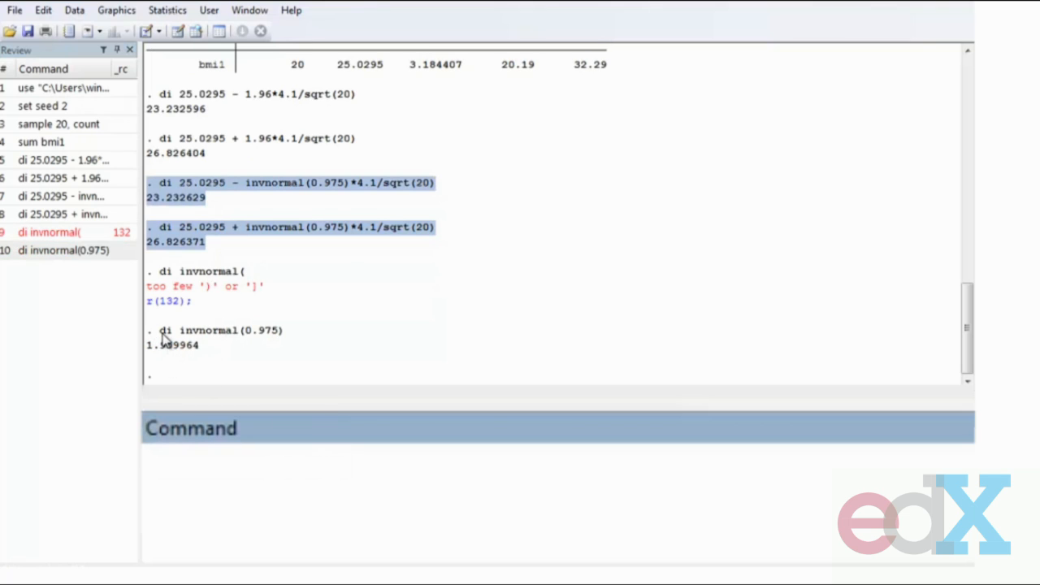
- Rerun the lower 95% limit command with invnormal(0.995) to display the lower 99% limit
left_click_drag(180, 332, 295, 343)
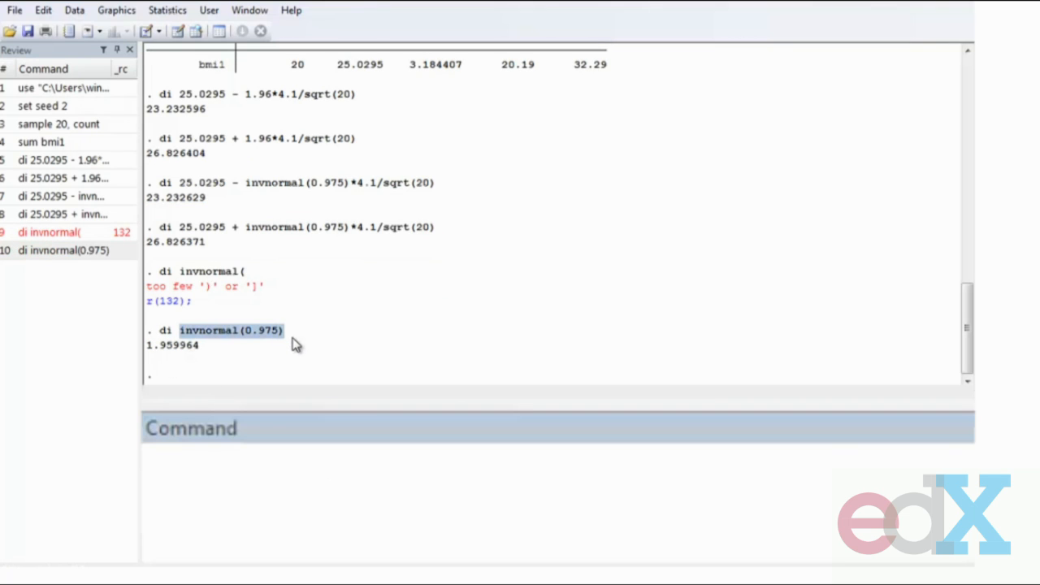
left_click(209, 358)
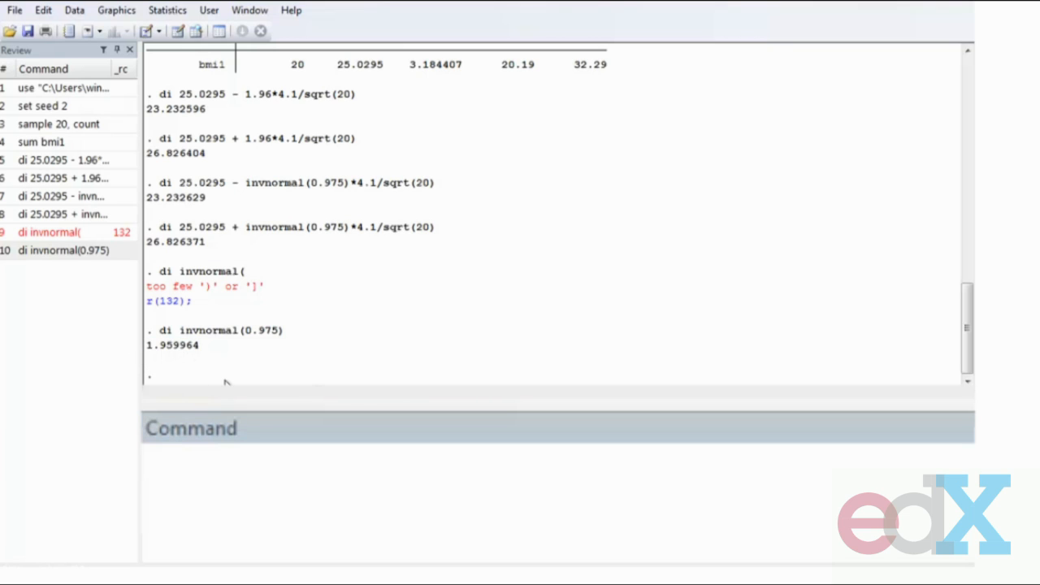
left_click(82, 202)
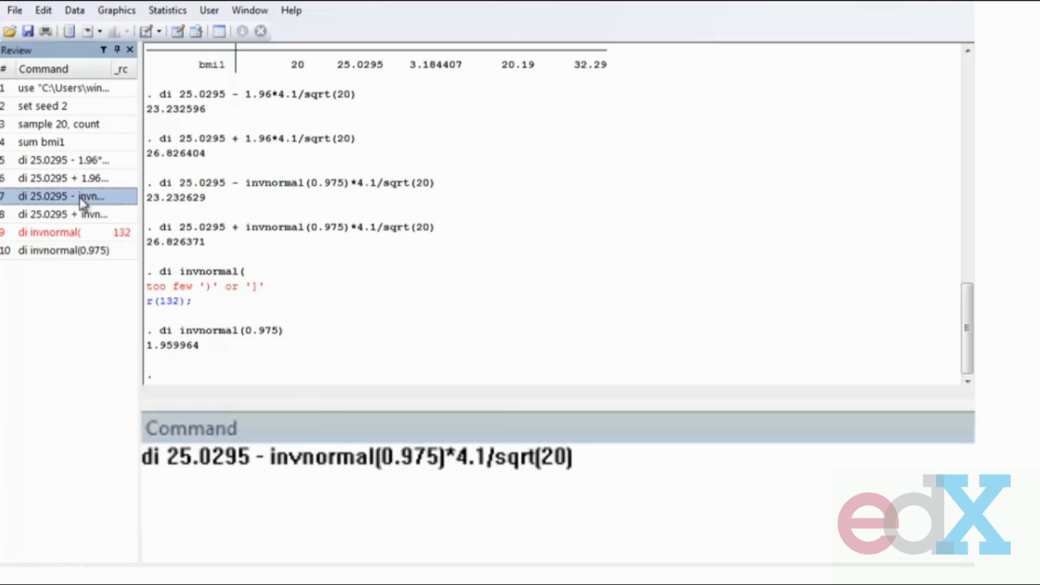
left_click(426, 457)
key("BackSpace")
type("9")
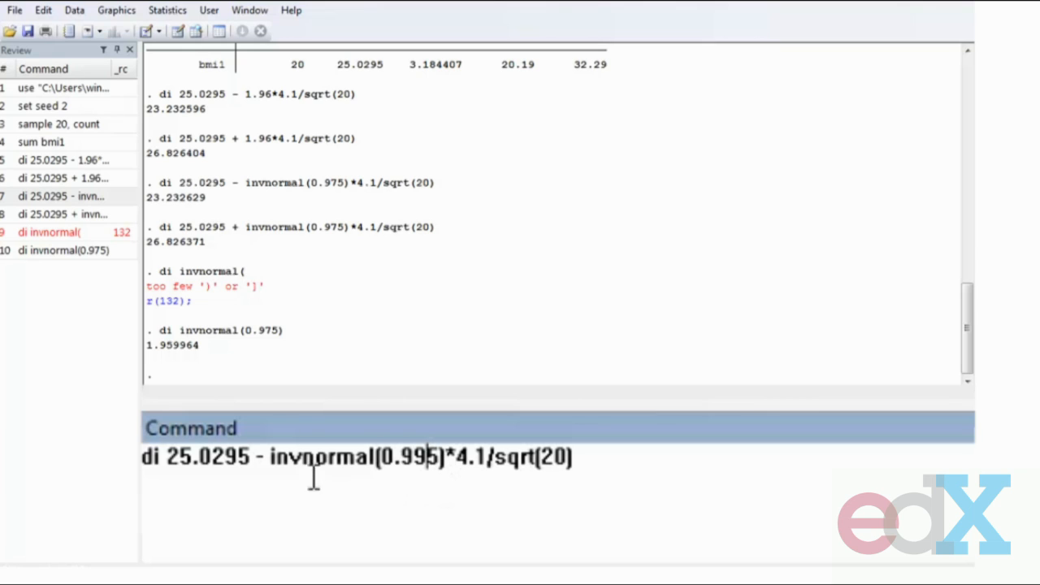
left_click_drag(259, 471, 449, 473)
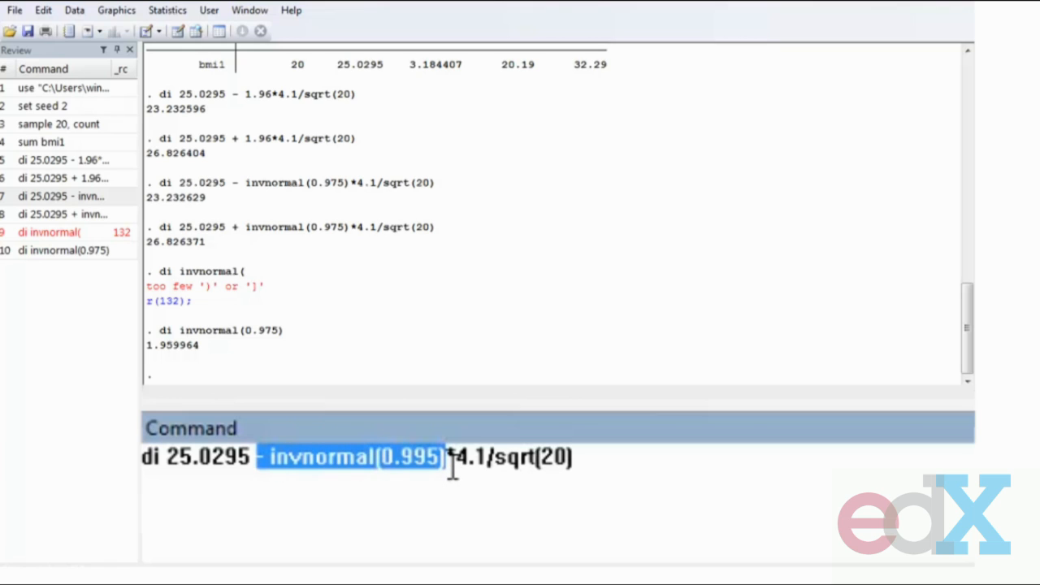
left_click(452, 471)
key("Return")
- Rerun the invnormal(0.995) calculation with a plus sign to display the upper 99% limit
key("Page_Up")
left_click(262, 457)
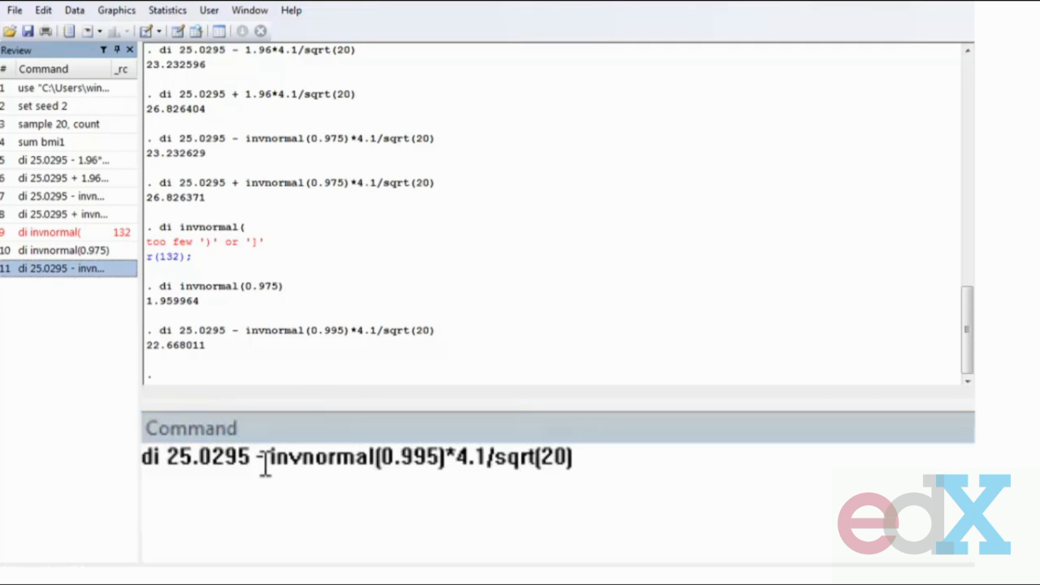
key("BackSpace")
type("+")
key("Return")
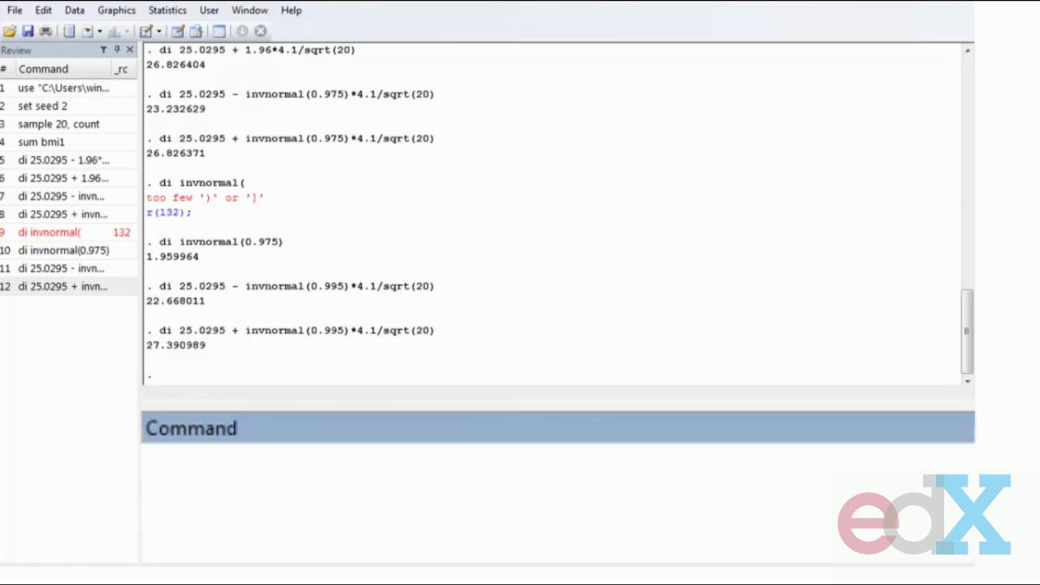
- Summarize bmi1 again with sum bmi1
left_click_drag(352, 252, 332, 267)
mouse_move(393, 241)
left_mouse_down()
mouse_move(435, 236)
mouse_move(510, 176)
left_mouse_up()
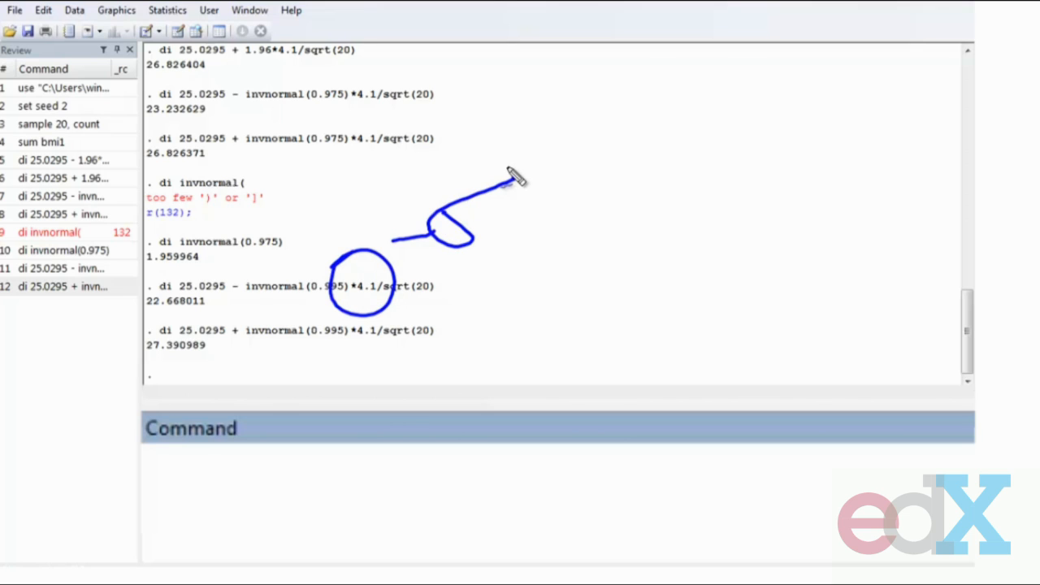
left_click(569, 480)
type("su")
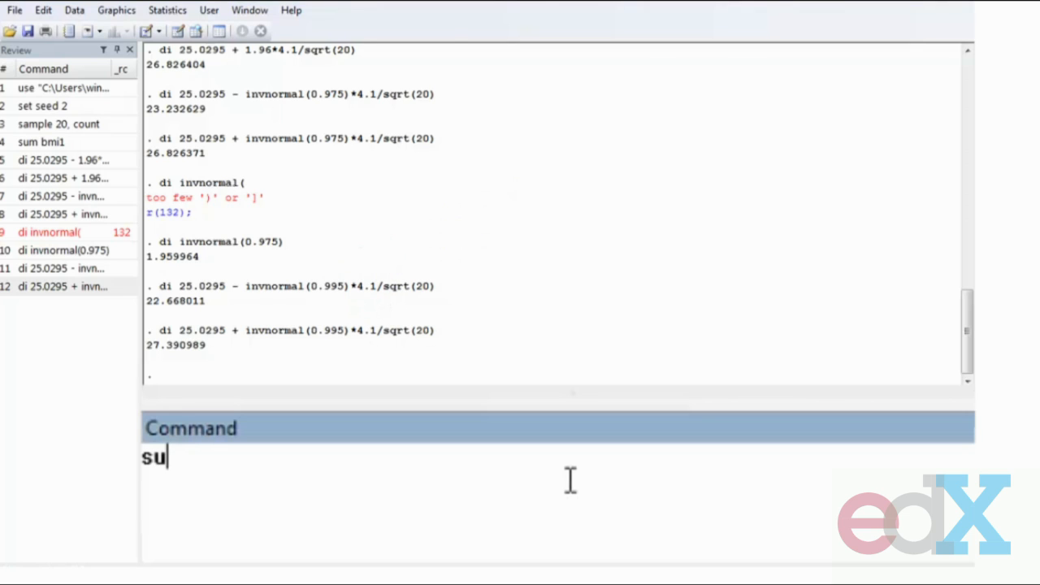
type("m bmi1")
key("Return")
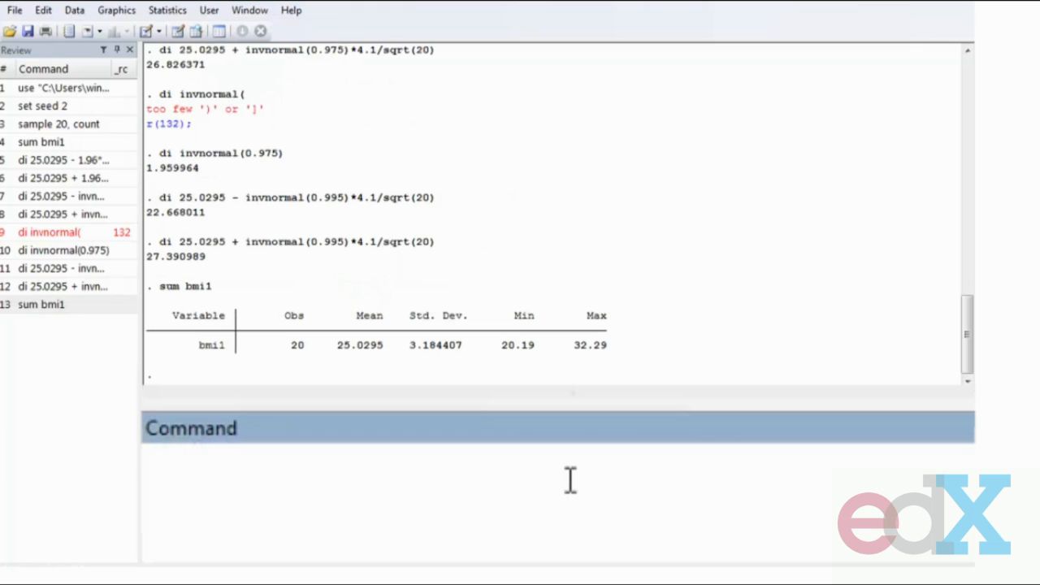
key("ctrl+shift+d")
mouse_move(440, 275)
left_mouse_down()
mouse_move(476, 278)
mouse_move(443, 270)
left_mouse_up()
left_click_drag(517, 227, 522, 251)
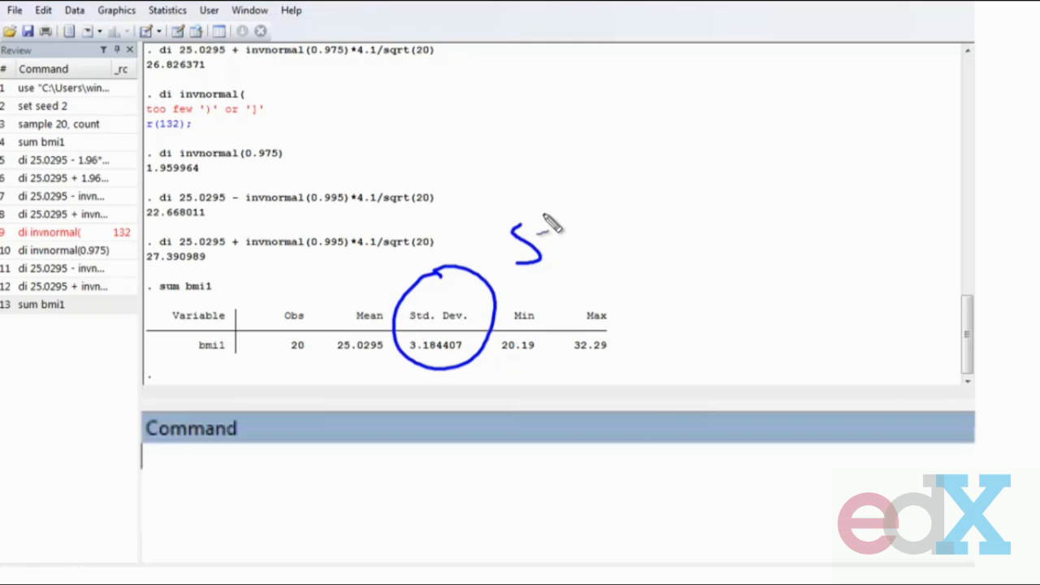
mouse_move(487, 118)
left_mouse_down()
mouse_move(480, 134)
mouse_move(523, 138)
left_mouse_up()
left_click_drag(469, 80, 549, 131)
key("Escape")
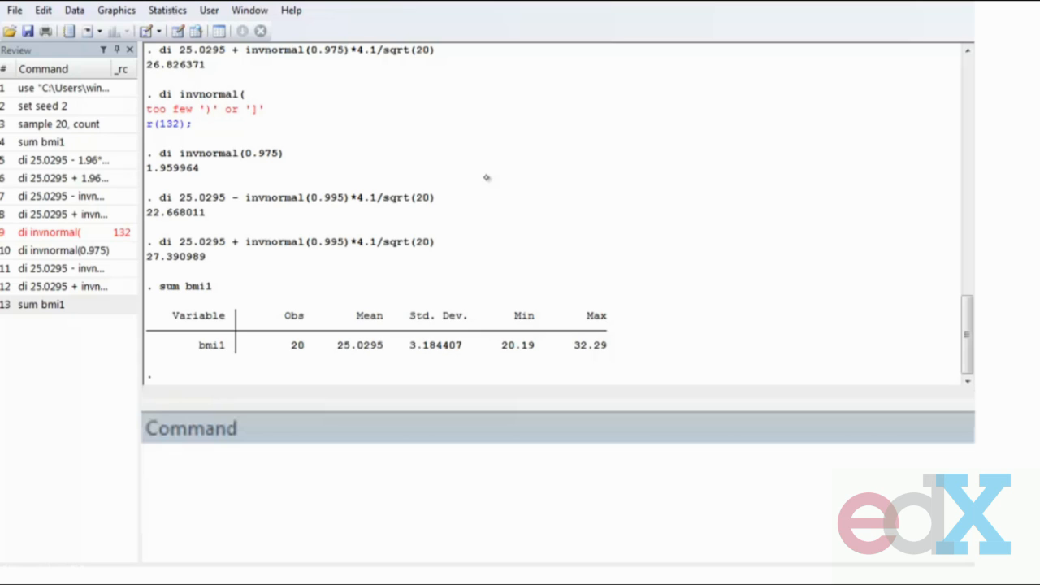
- Open help functions and read the Student's t distribution functions under density functions, then close the help
left_click(436, 557)
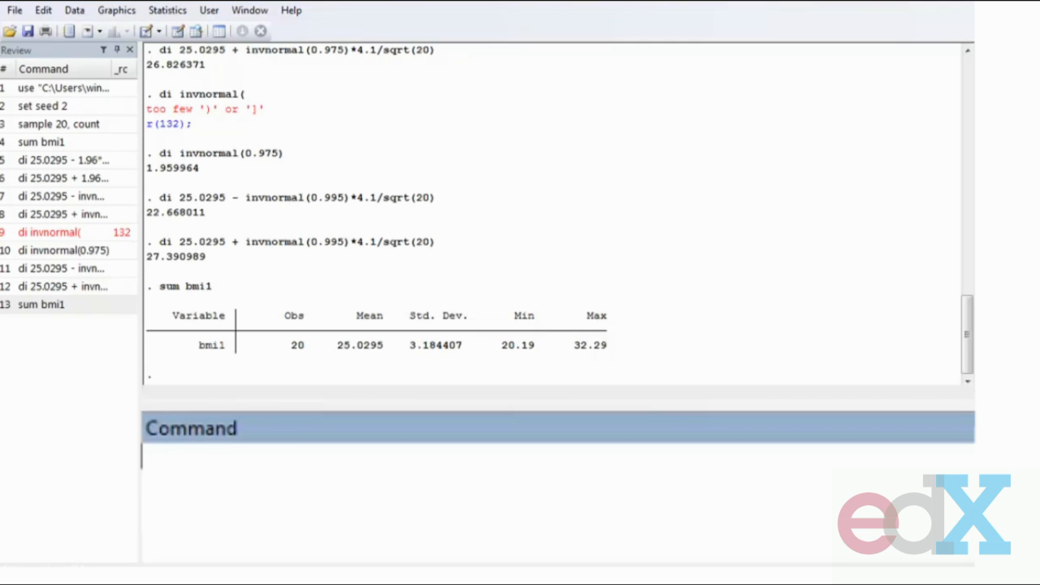
type("help functions")
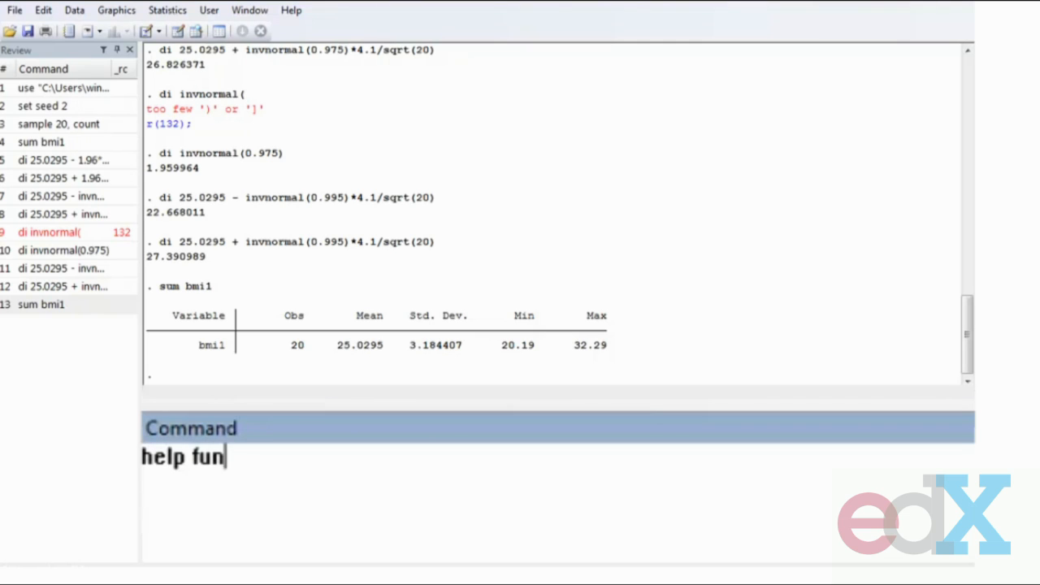
key("Return")
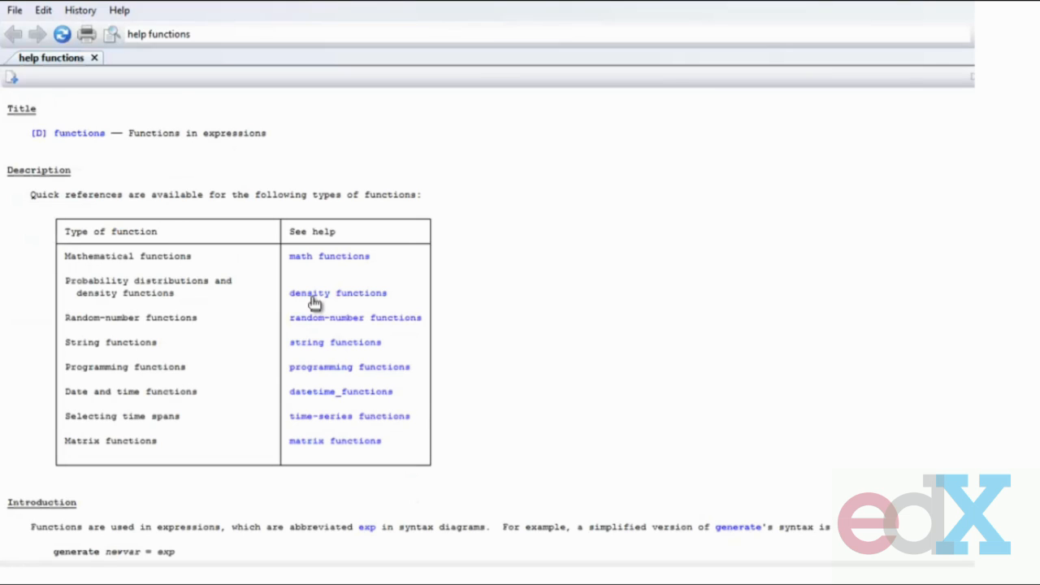
left_click(315, 295)
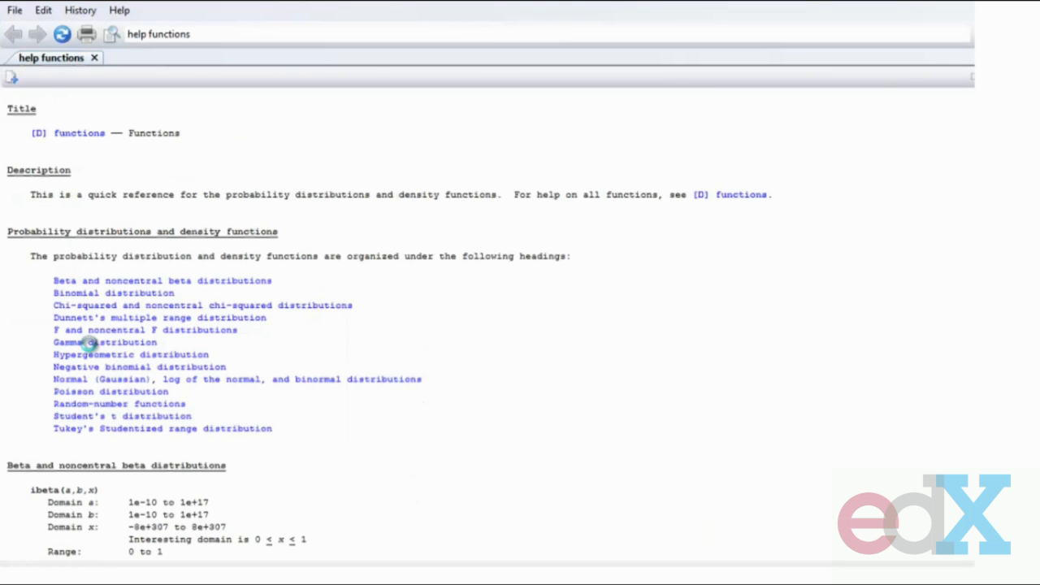
left_click(121, 416)
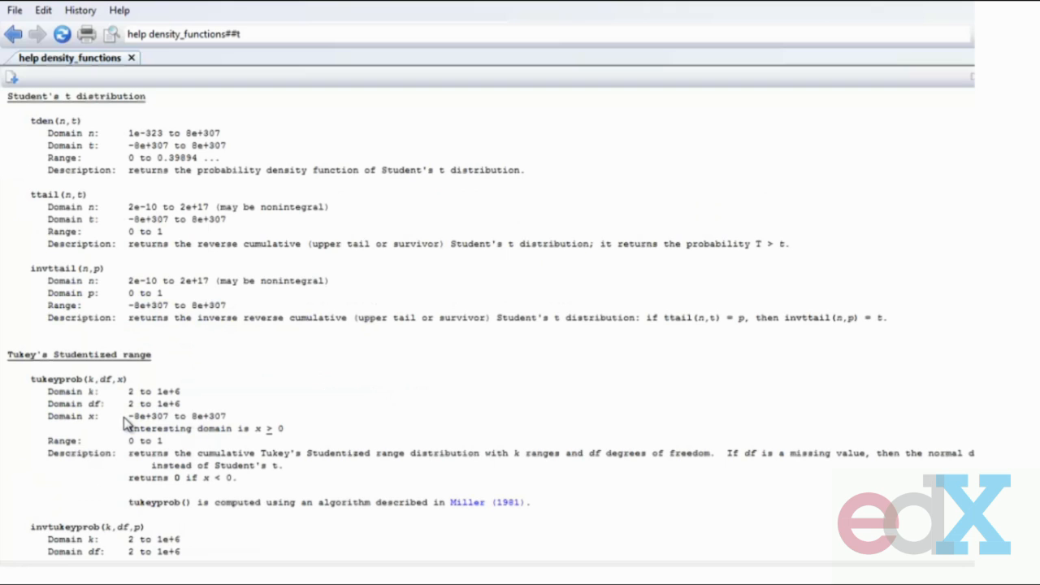
left_click_drag(10, 97, 367, 351)
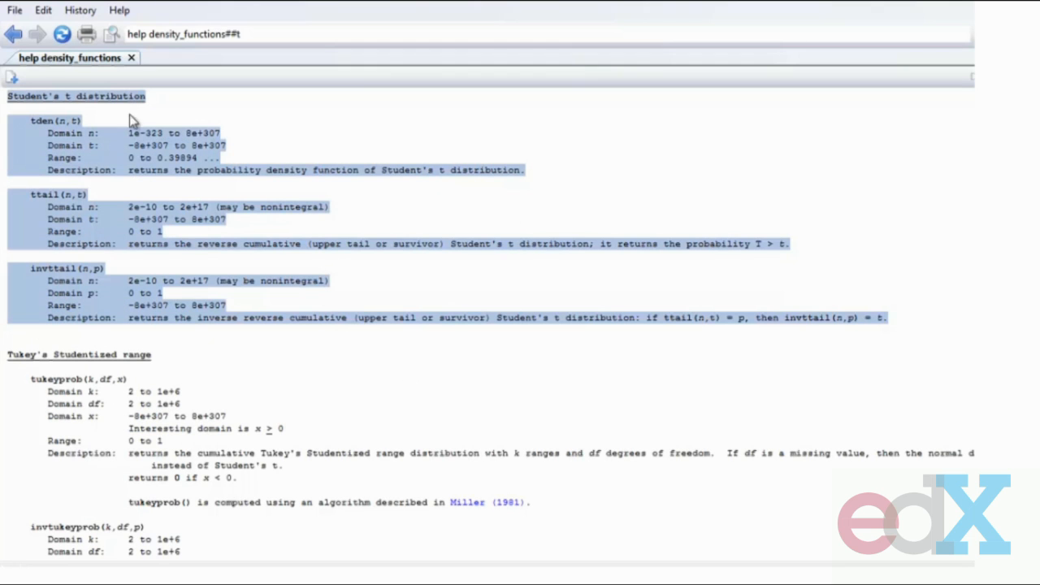
left_click(116, 135)
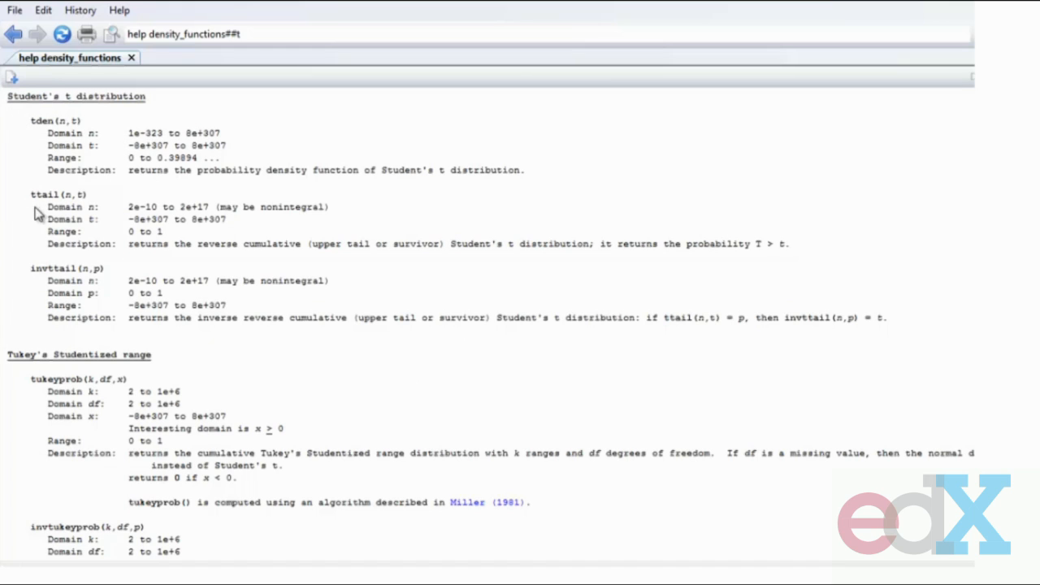
left_click_drag(28, 269, 124, 281)
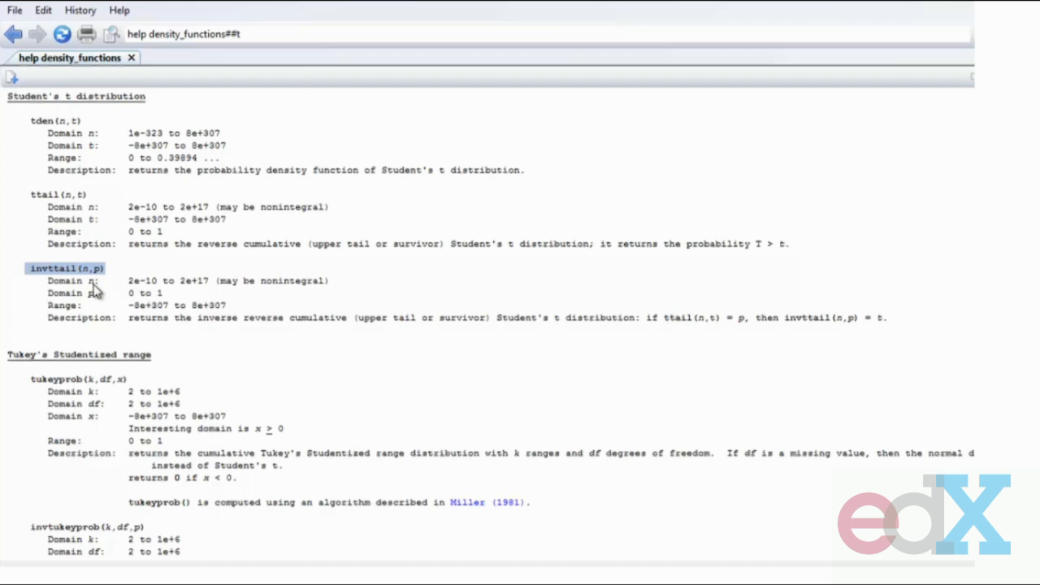
left_click(143, 251)
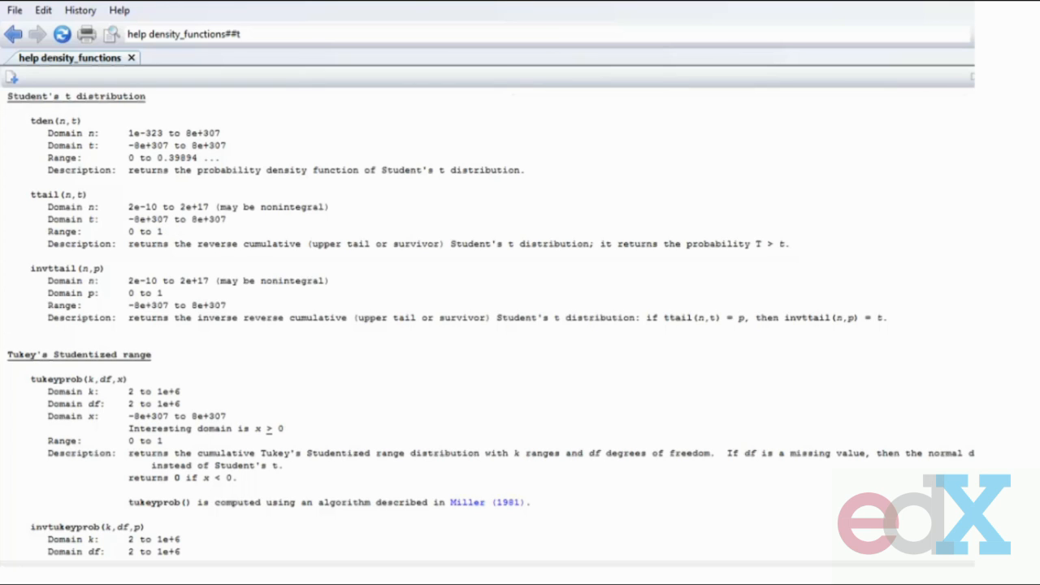
left_click(967, 3)
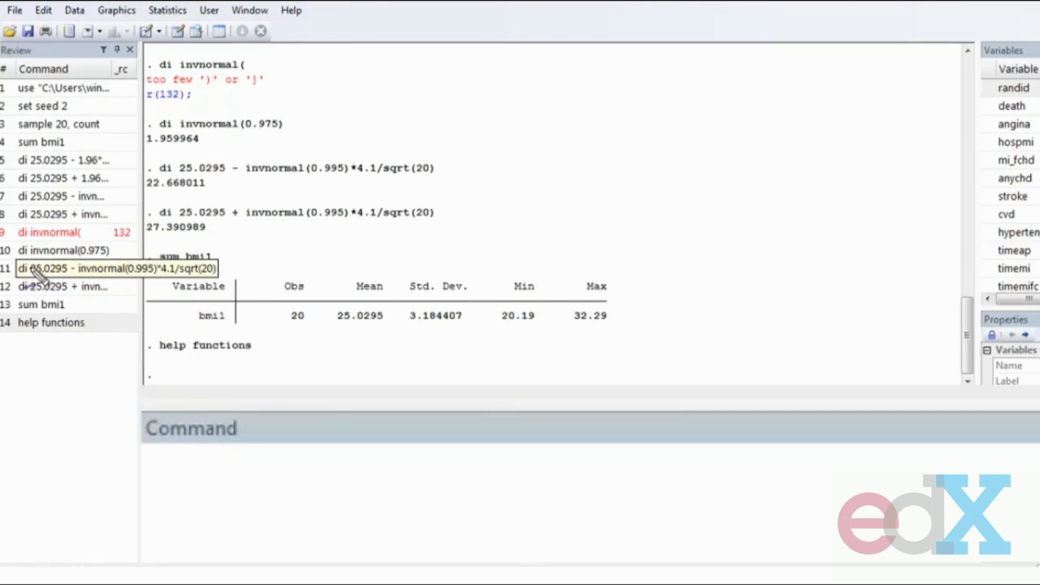
mouse_move(643, 104)
left_mouse_down()
mouse_move(622, 105)
mouse_move(855, 51)
mouse_move(930, 10)
left_mouse_up()
mouse_move(575, 188)
left_mouse_down()
mouse_move(607, 225)
mouse_move(758, 186)
mouse_move(800, 183)
mouse_move(797, 197)
mouse_move(866, 151)
mouse_move(898, 166)
mouse_move(922, 96)
mouse_move(947, 71)
mouse_move(1029, 70)
left_mouse_up()
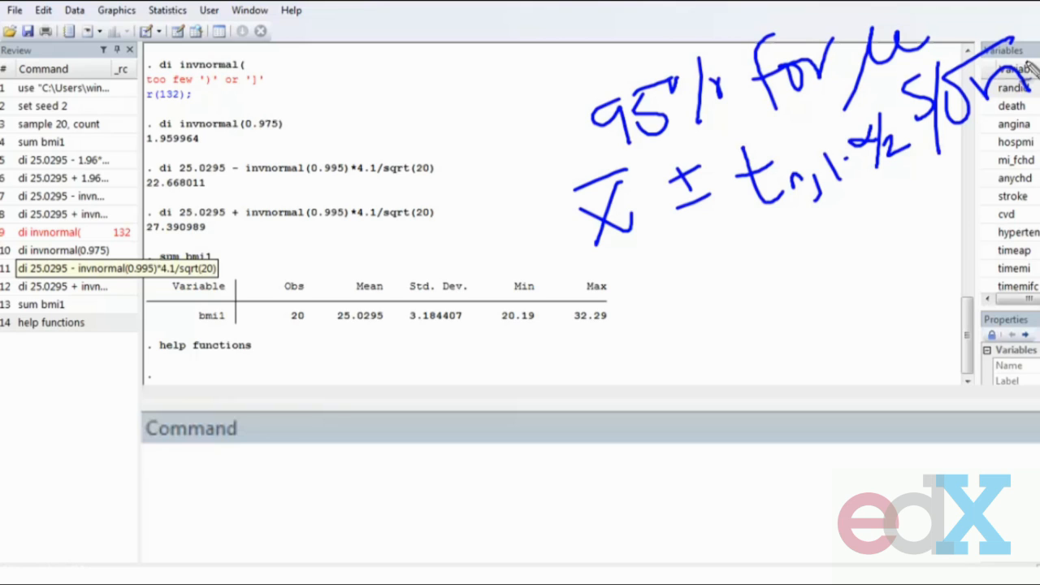
left_click_drag(759, 234, 916, 178)
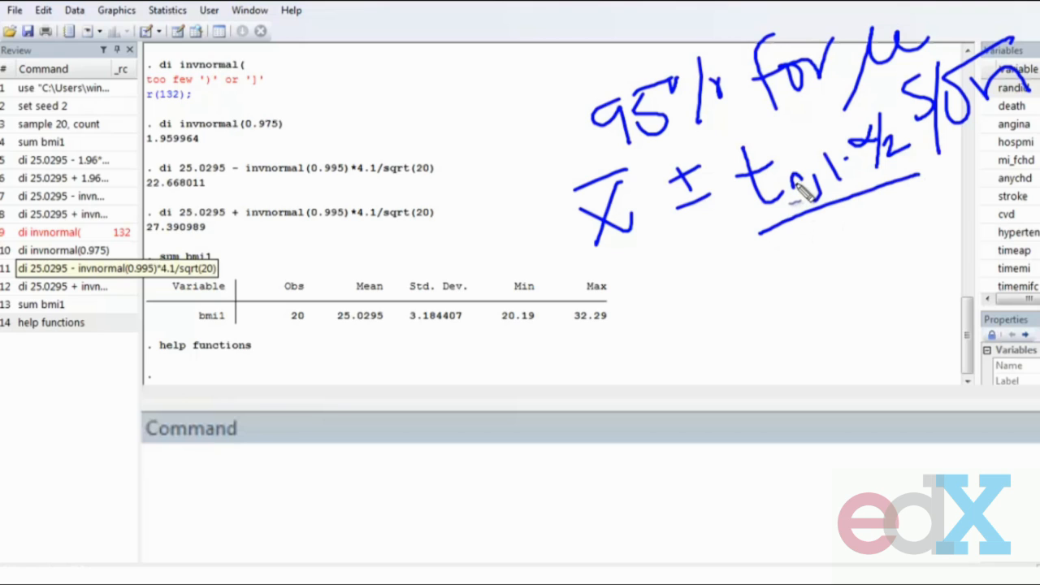
left_click_drag(796, 169, 816, 151)
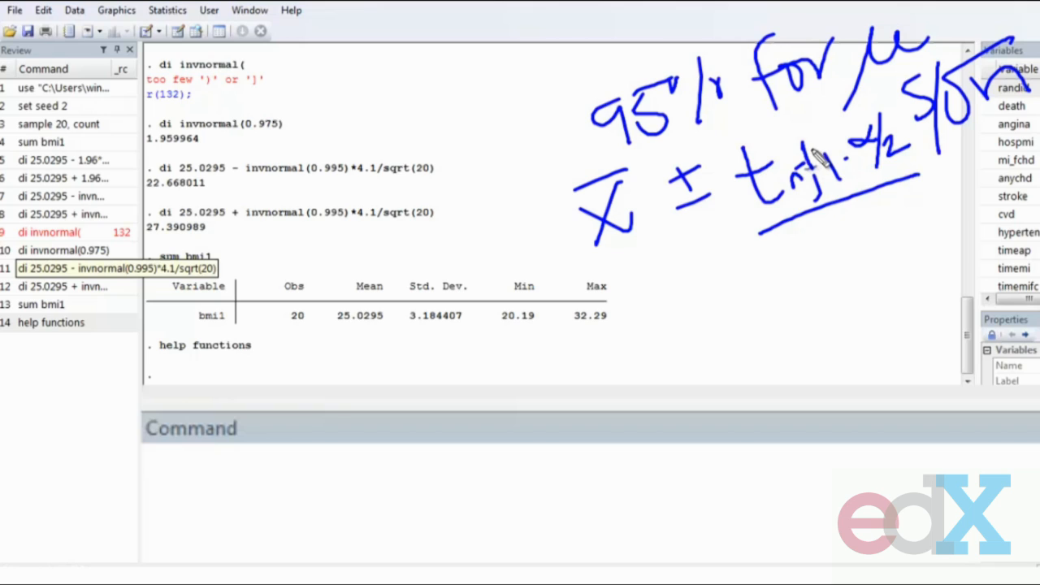
mouse_move(883, 122)
left_mouse_down()
mouse_move(822, 159)
mouse_move(911, 186)
mouse_move(870, 117)
left_mouse_up()
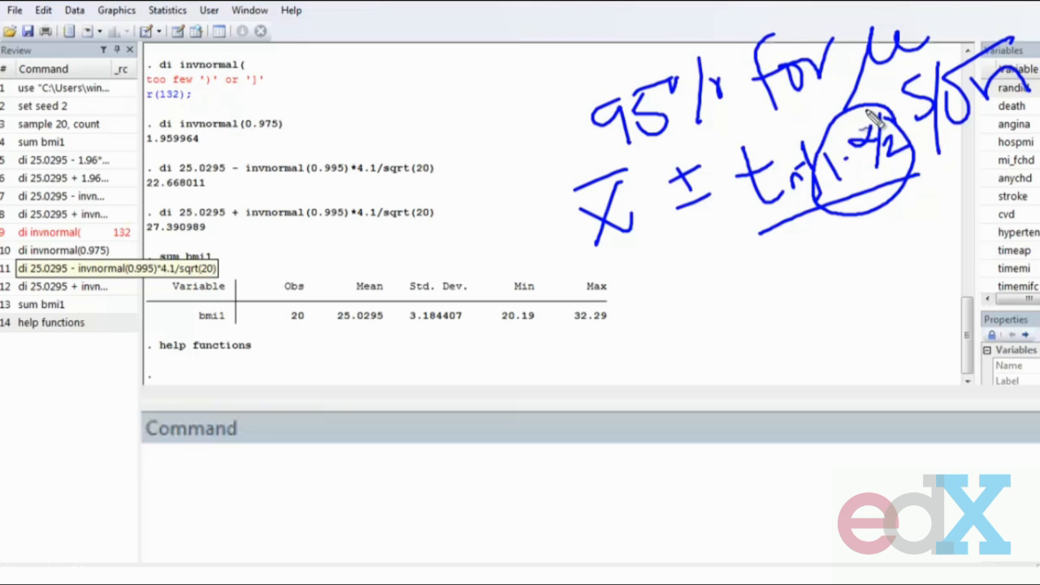
mouse_move(910, 74)
left_mouse_down()
mouse_move(946, 49)
mouse_move(894, 69)
left_mouse_up()
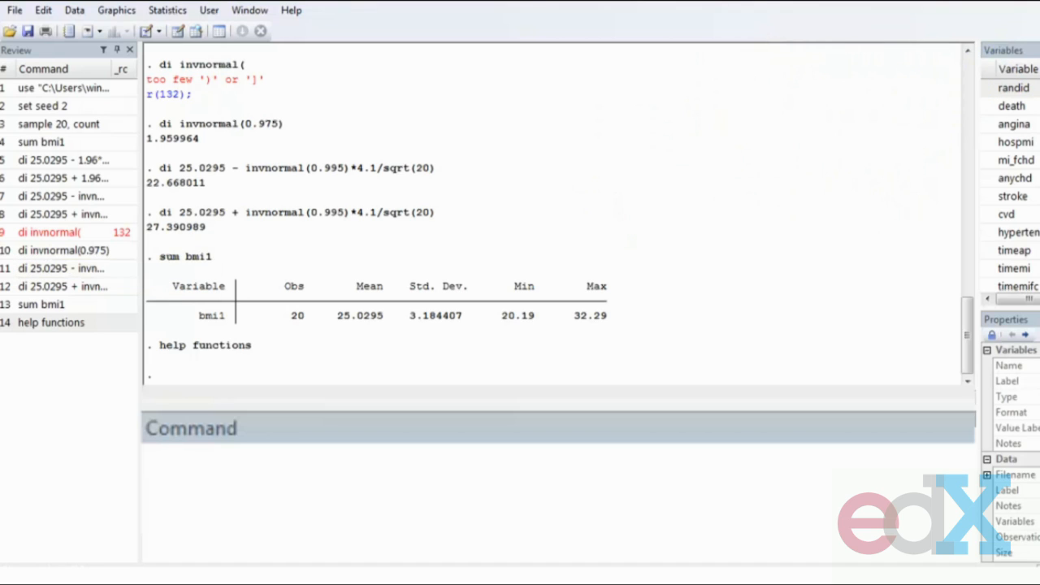
- Recall the lower 99% limit command and replace invnormal(0.995) with invttail(0.025)
left_click(61, 268)
left_click_drag(306, 469, 372, 467)
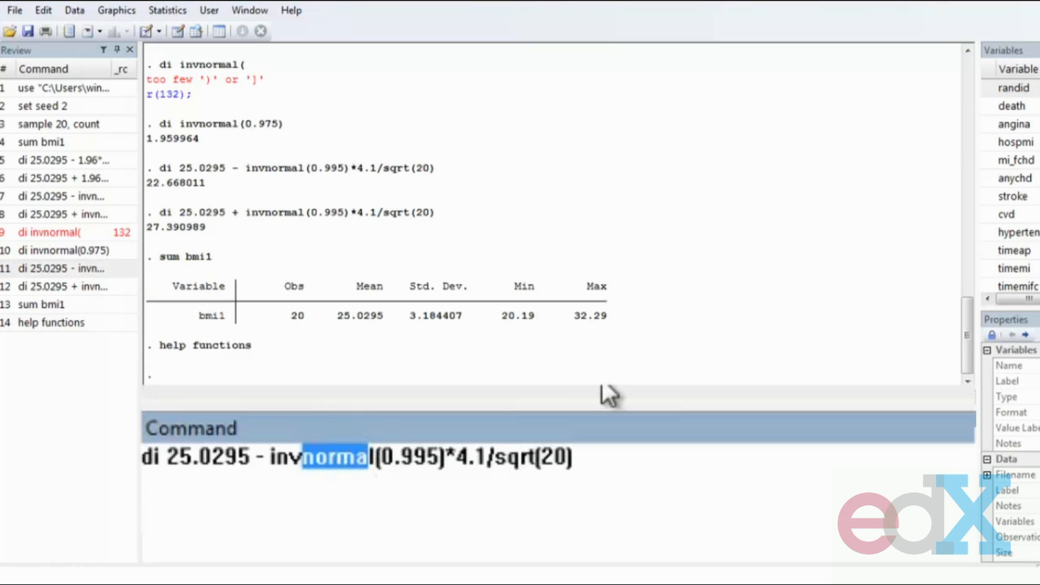
key("BackSpace")
type("ttai")
key("Right")
key("Right")
key("Right")
key("Right")
key("Right")
key("Right")
key("Right")
key("BackSpace")
key("BackSpace")
key("BackSpace")
type("025")
key("Right")
key("Right")
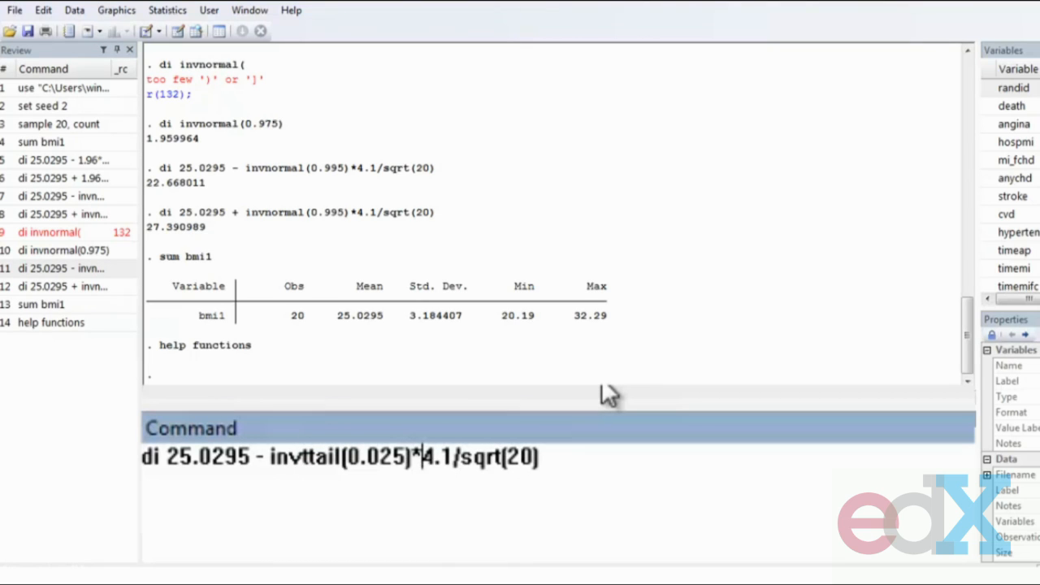
- In the lower-limit command, replace 4.1 with the sample SD 3.184407 and give invttail 19 degrees of freedom
left_click_drag(406, 316, 460, 323)
key("ctrl+c")
left_click_drag(418, 457, 445, 456)
key("ctrl+v")
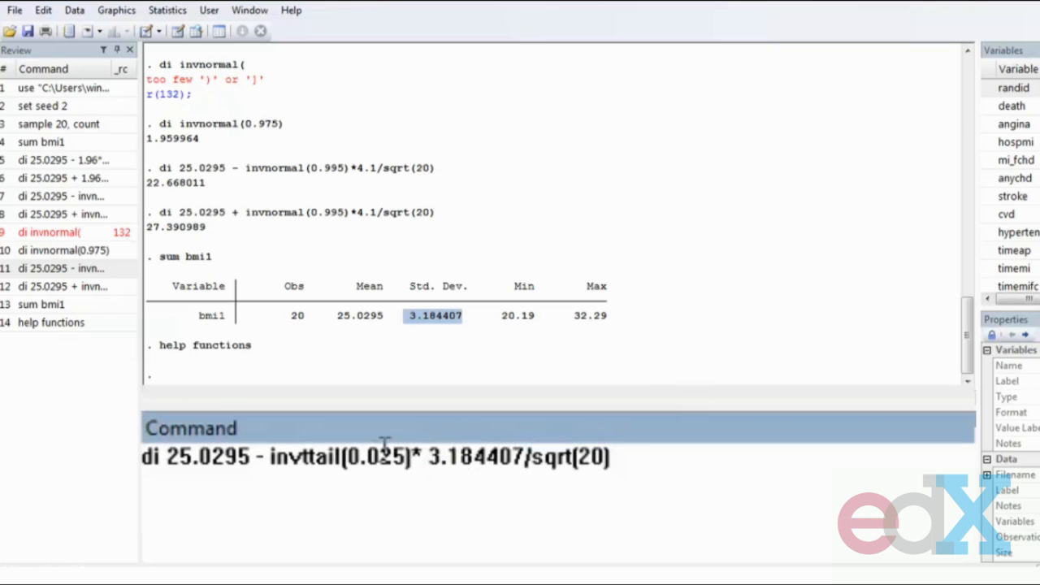
key("Left")
key("Left")
key("Left")
key("Left")
key("Left")
key("Left")
key("Left")
key("Left")
key("BackSpace")
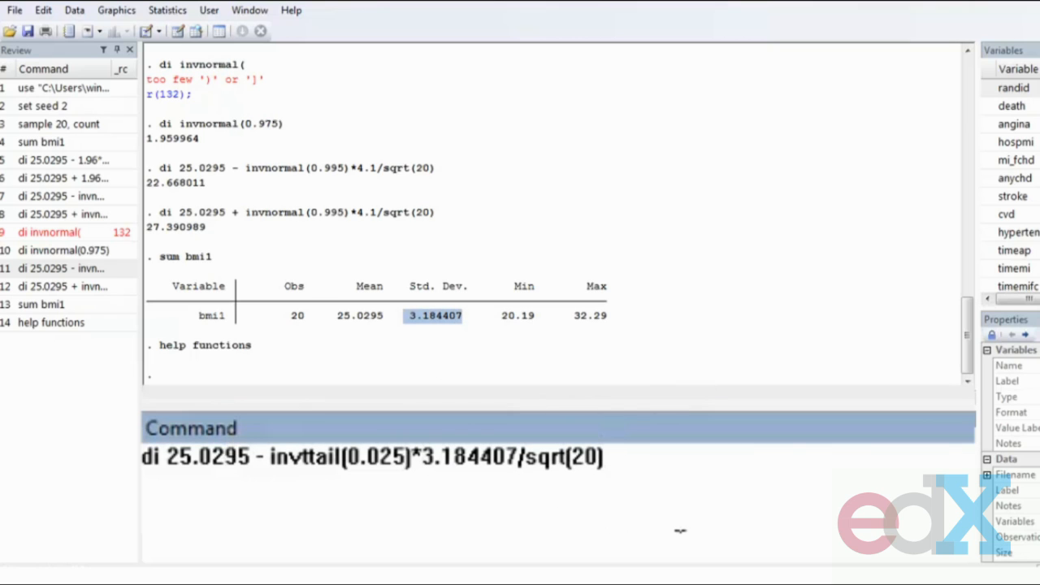
left_click(346, 458)
type("19,")
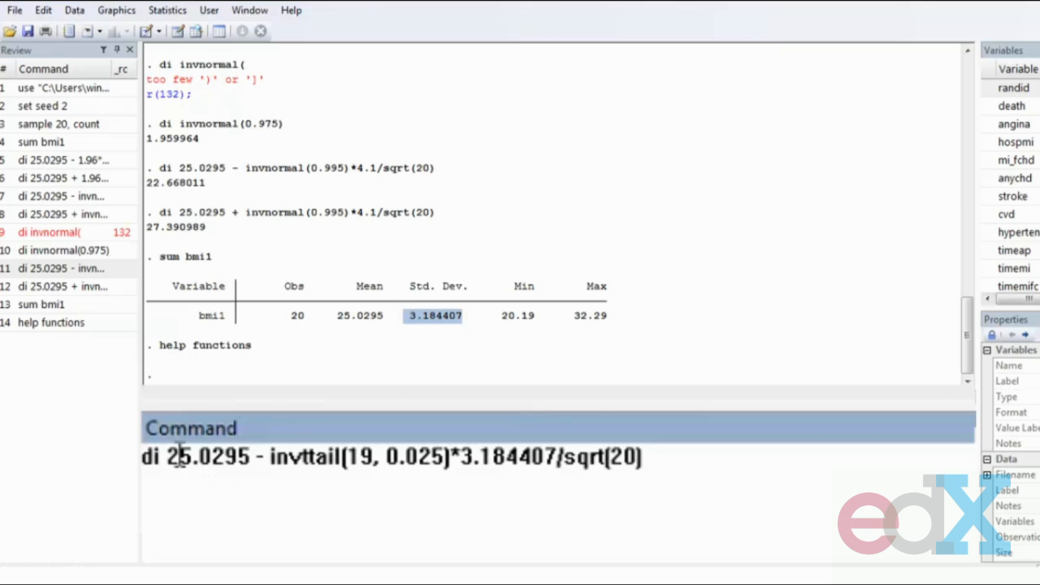
- Run the lower 95% limit command di 25.0295 - invttail(19, 0.025)*3.184407/sqrt(20)
left_click_drag(166, 456, 257, 456)
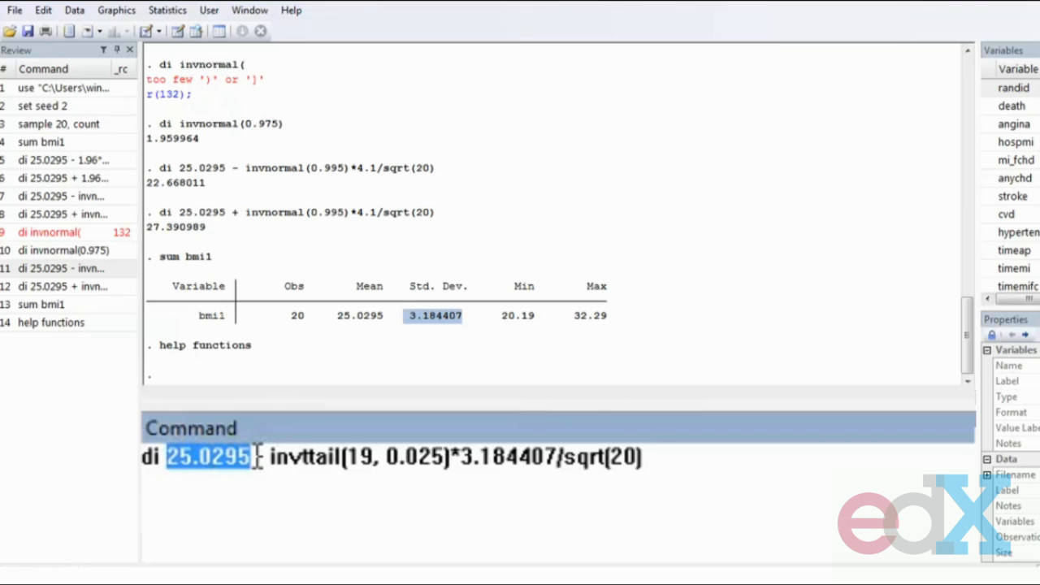
left_click(260, 456)
type("-")
left_click_drag(270, 456, 340, 456)
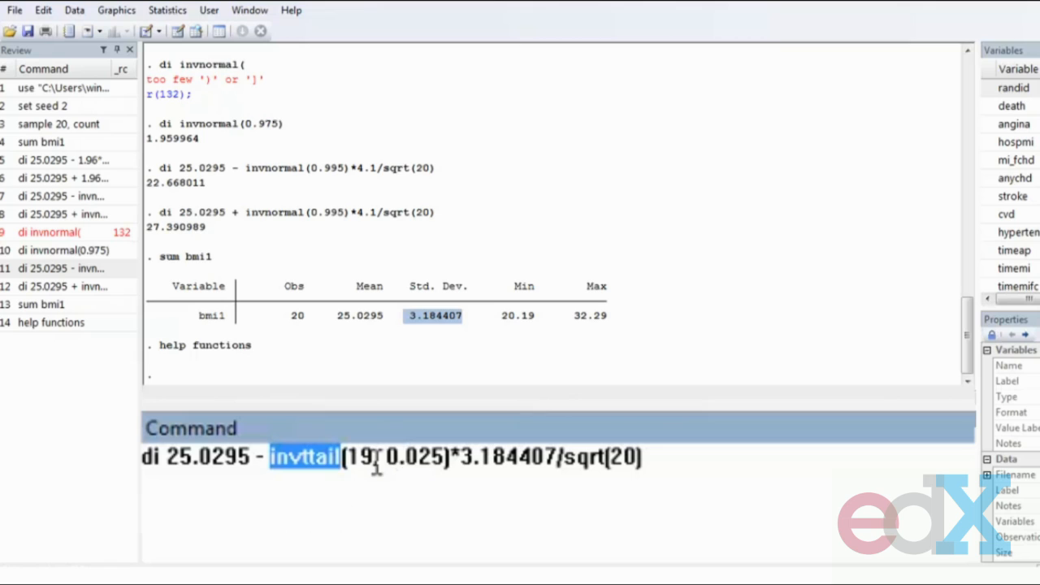
left_click_drag(385, 456, 449, 459)
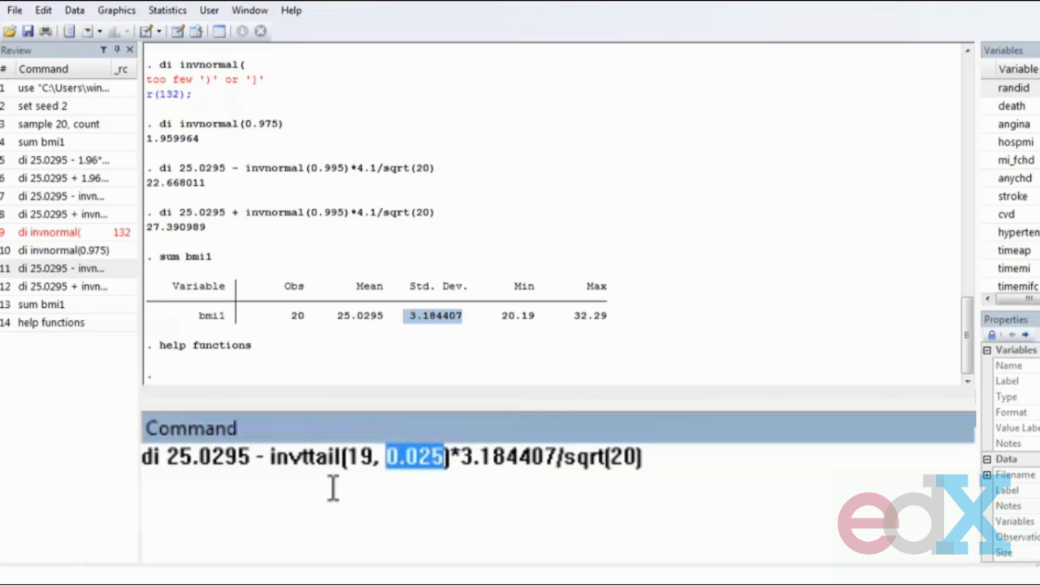
left_click_drag(349, 455, 372, 451)
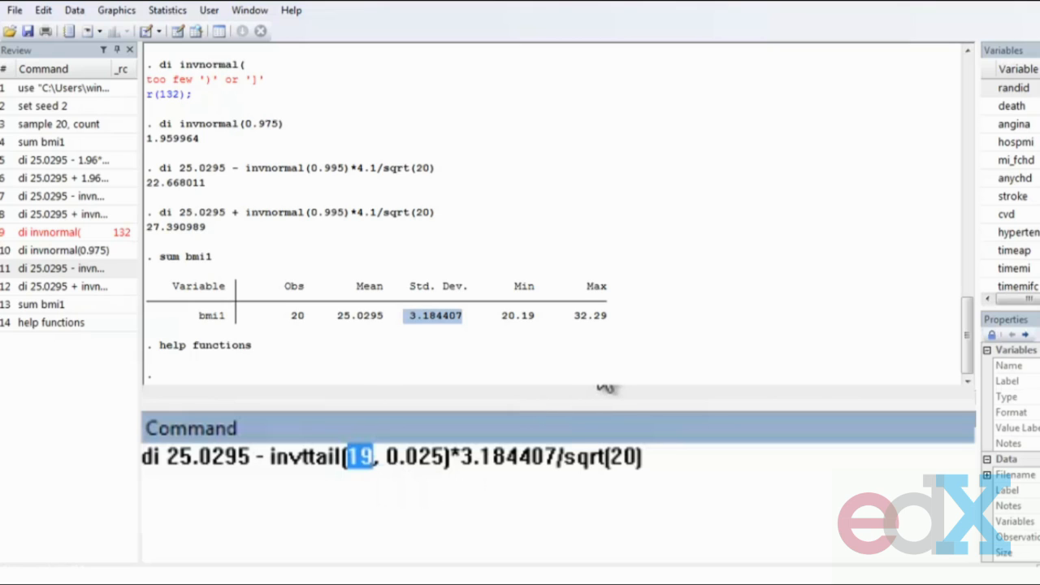
left_click_drag(457, 456, 644, 459)
left_click(644, 459)
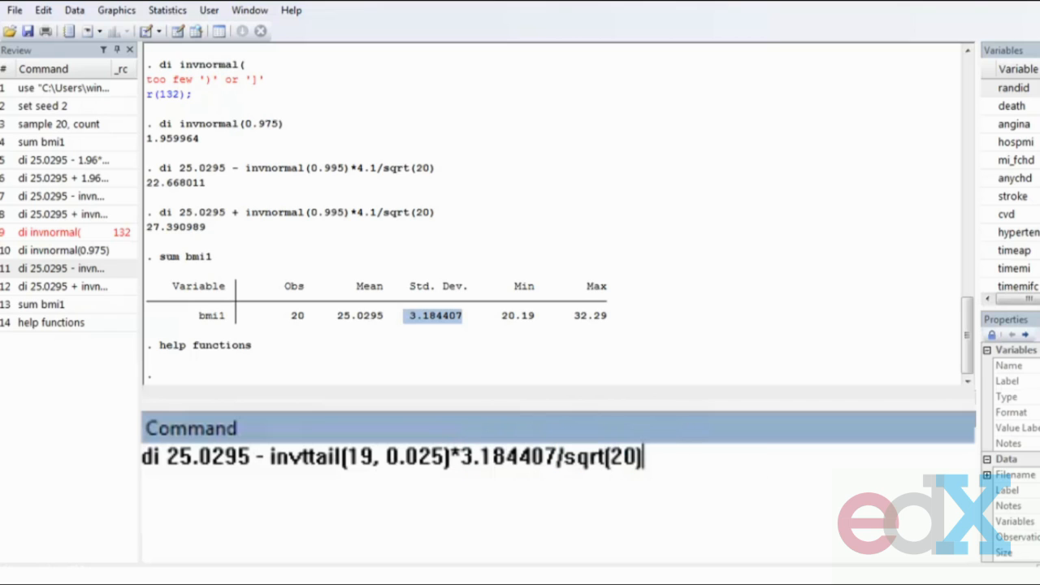
key("Return")
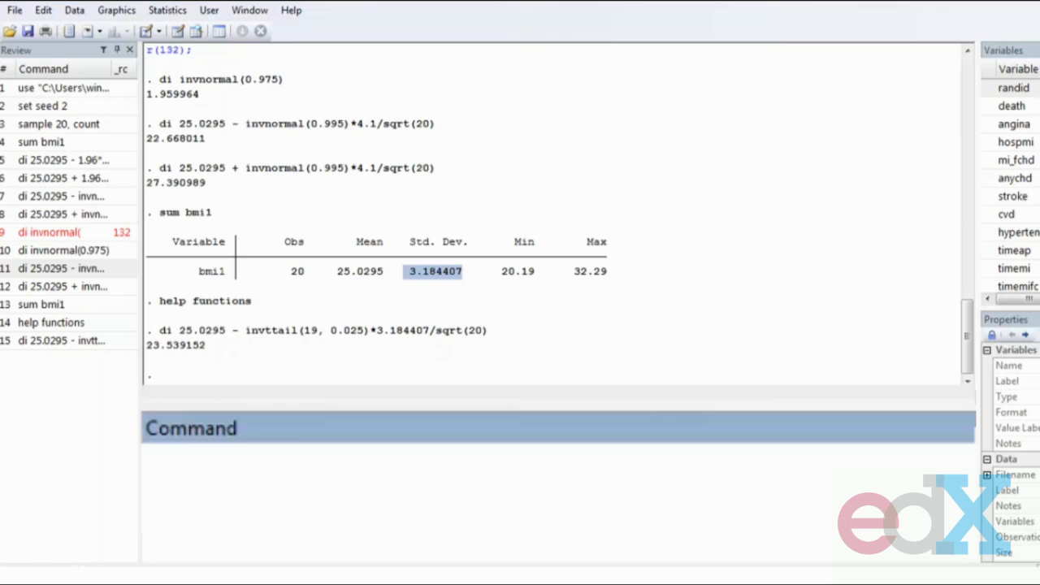
- Recall the last command, change the minus sign to a plus, and run it for the upper 95% limit
left_click(80, 345)
left_click(260, 459)
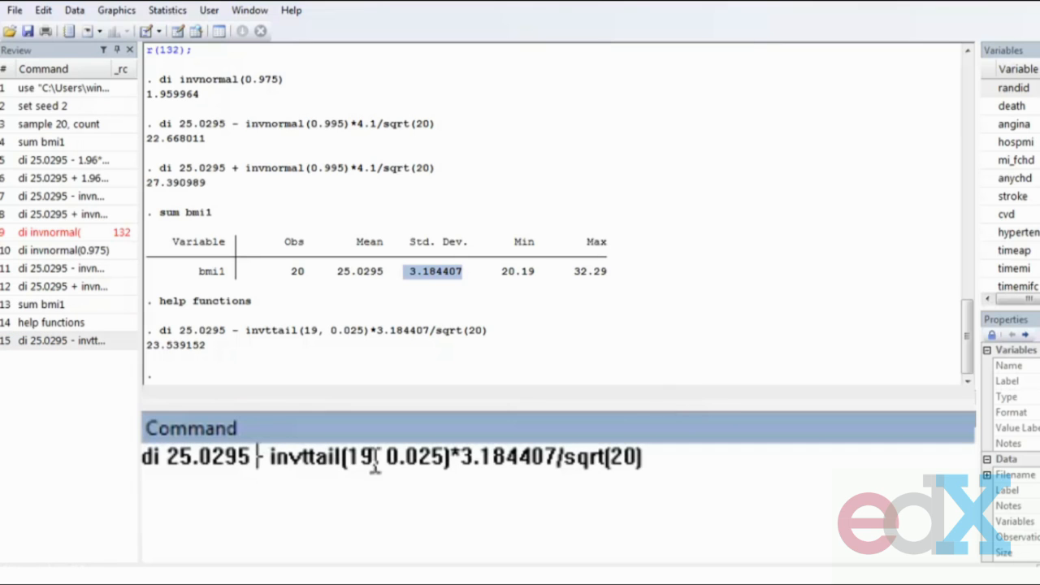
key("BackSpace")
type("+")
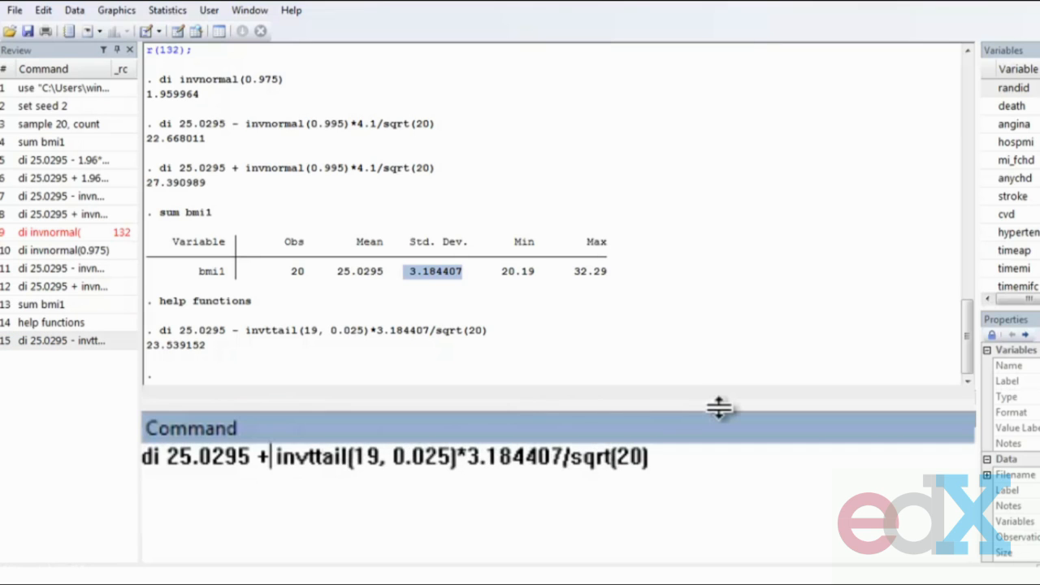
key("Return")
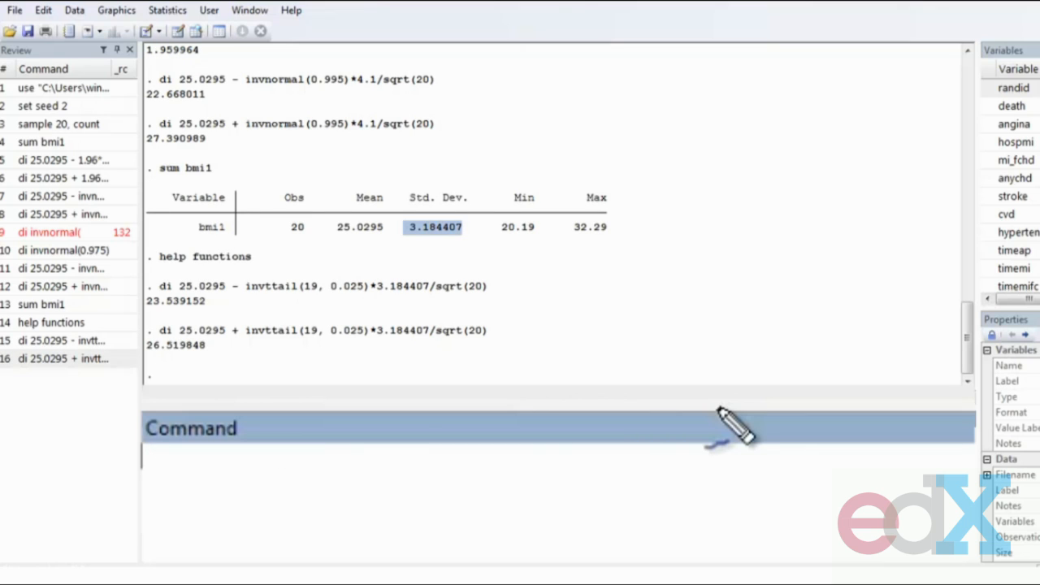
left_click_drag(93, 301, 134, 297)
left_click_drag(80, 350, 130, 352)
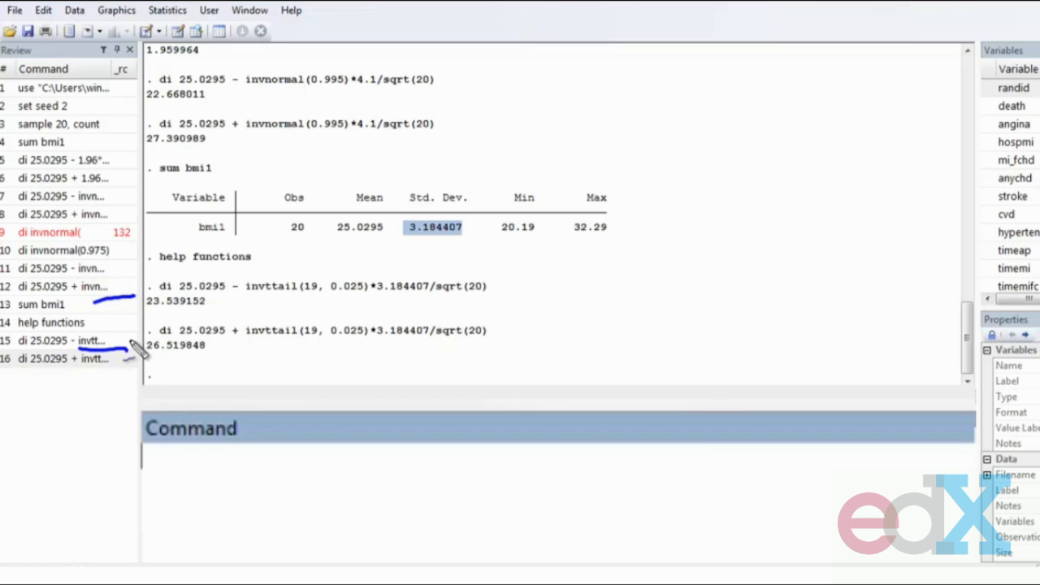
left_click_drag(154, 273, 151, 278)
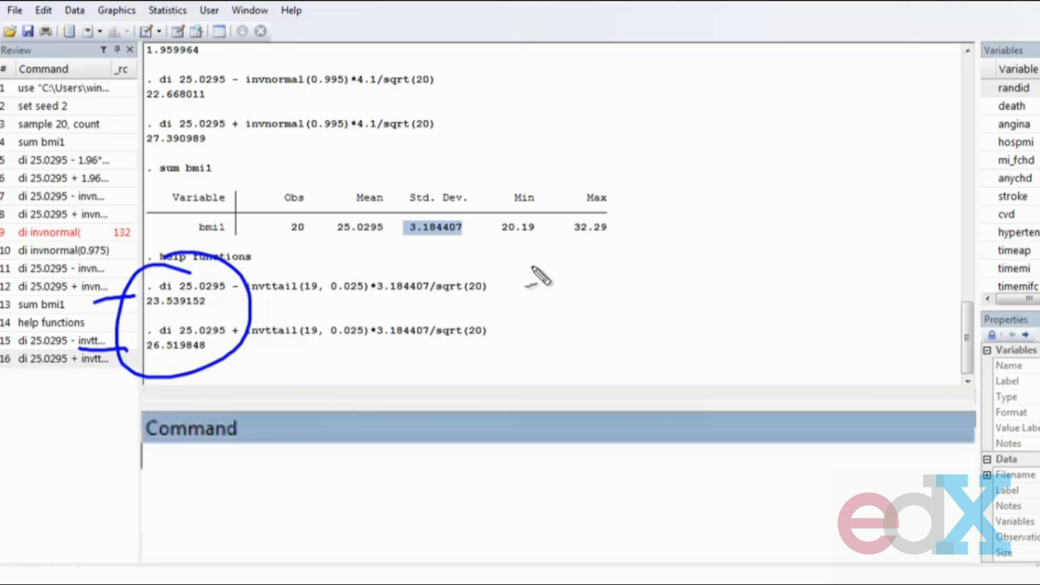
left_click_drag(538, 278, 584, 244)
mouse_move(599, 310)
left_mouse_down()
mouse_move(631, 250)
mouse_move(685, 243)
mouse_move(707, 255)
left_mouse_up()
mouse_move(692, 192)
left_mouse_down()
mouse_move(734, 219)
mouse_move(884, 142)
mouse_move(890, 151)
left_mouse_up()
left_click_drag(207, 368, 533, 343)
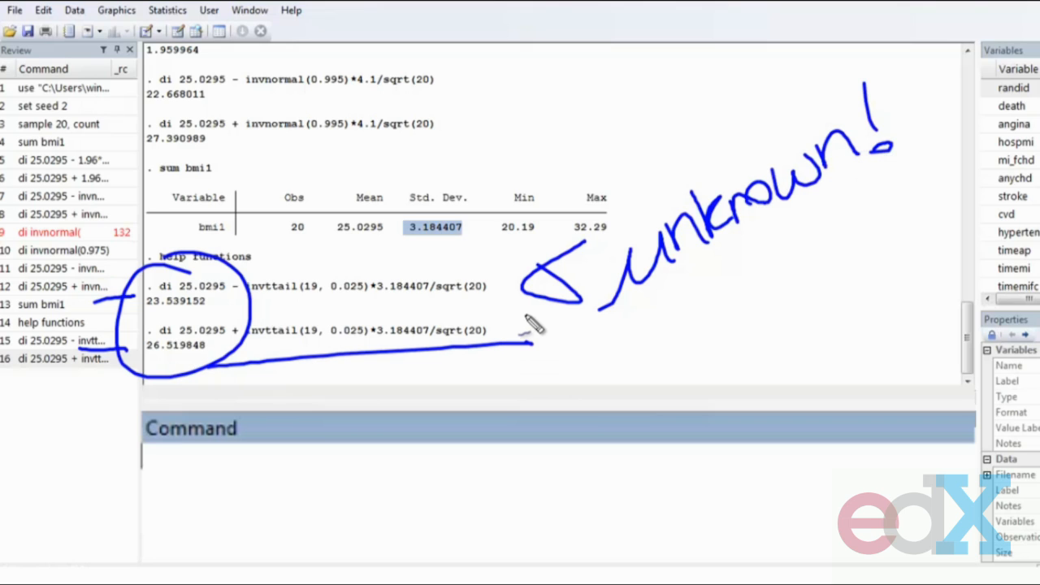
mouse_move(482, 144)
left_mouse_down()
mouse_move(388, 140)
mouse_move(439, 298)
mouse_move(398, 154)
left_mouse_up()
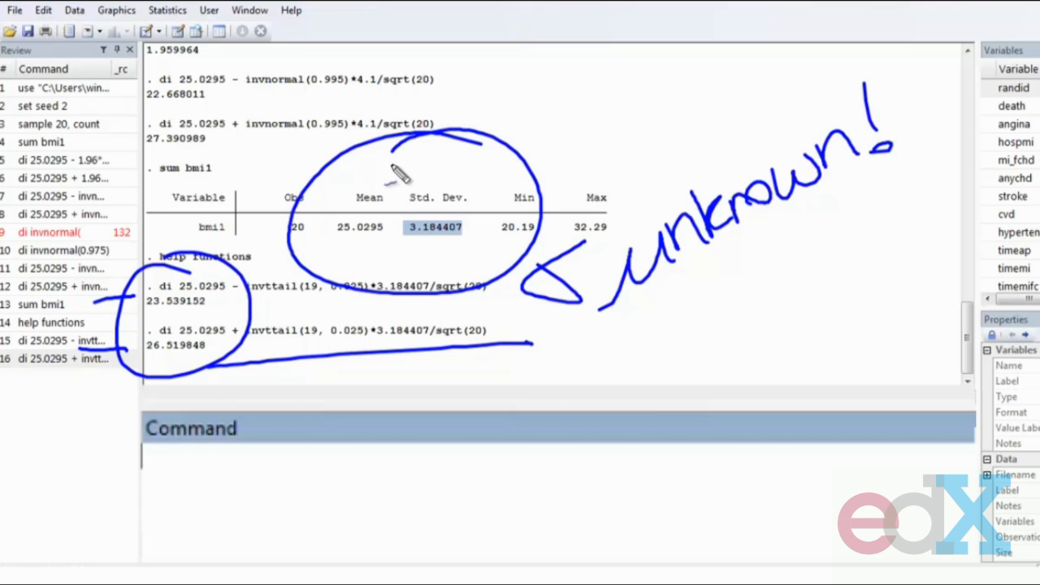
mouse_move(515, 105)
left_mouse_down()
mouse_move(567, 135)
mouse_move(553, 79)
mouse_move(621, 86)
mouse_move(660, 52)
left_mouse_up()
left_click_drag(554, 171, 697, 120)
mouse_move(393, 173)
left_mouse_down()
mouse_move(309, 242)
mouse_move(363, 168)
left_mouse_up()
mouse_move(447, 160)
left_mouse_down()
mouse_move(402, 187)
mouse_move(471, 154)
left_mouse_up()
left_click_drag(410, 191, 447, 161)
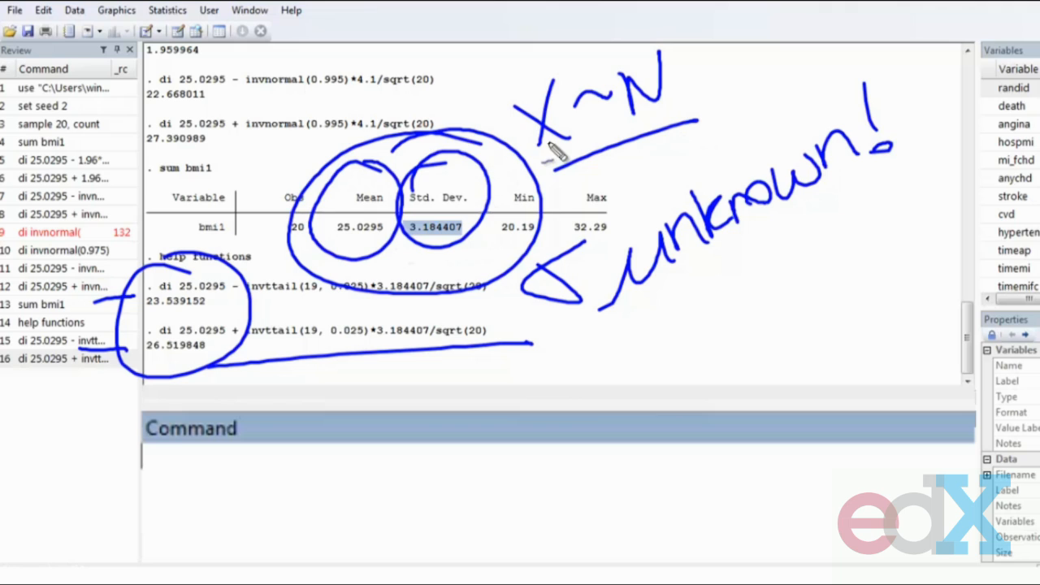
mouse_move(362, 233)
left_mouse_down()
mouse_move(275, 344)
mouse_move(267, 383)
left_mouse_up()
left_click_drag(301, 341, 319, 371)
mouse_move(283, 348)
left_mouse_down()
mouse_move(329, 314)
mouse_move(288, 378)
left_mouse_up()
left_click_drag(335, 309, 350, 333)
key("Escape")
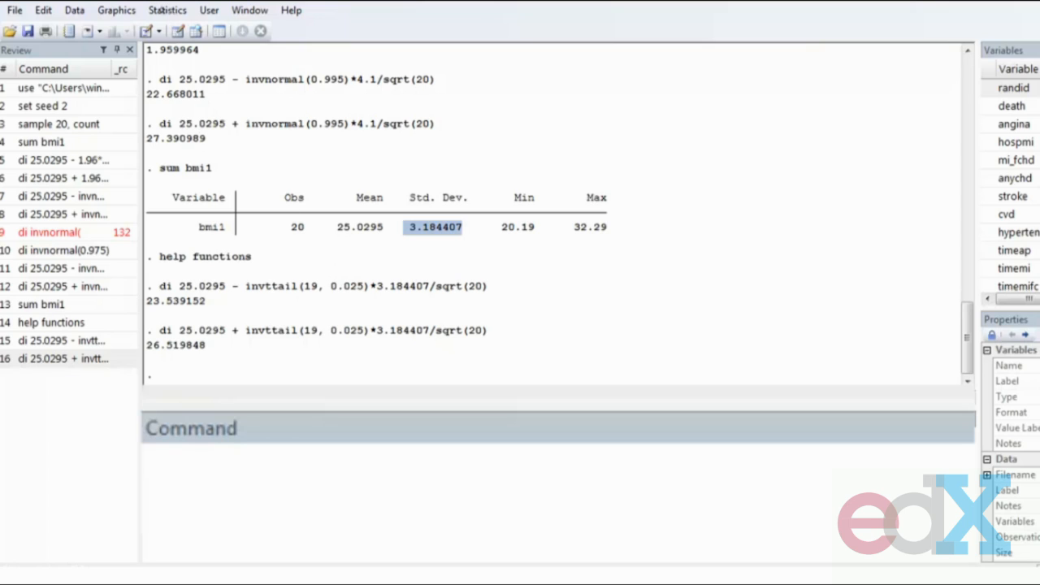
- Run the Normal CI calculator with sample size 20, mean 25.0295, standard deviation 3.184407 and 95% confidence level
left_click(164, 10)
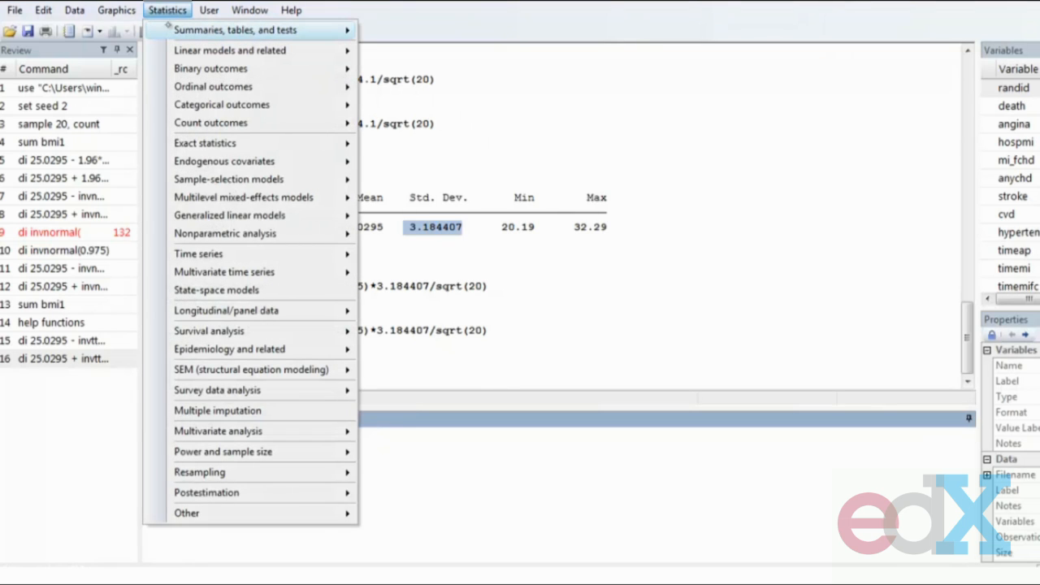
mouse_move(171, 30)
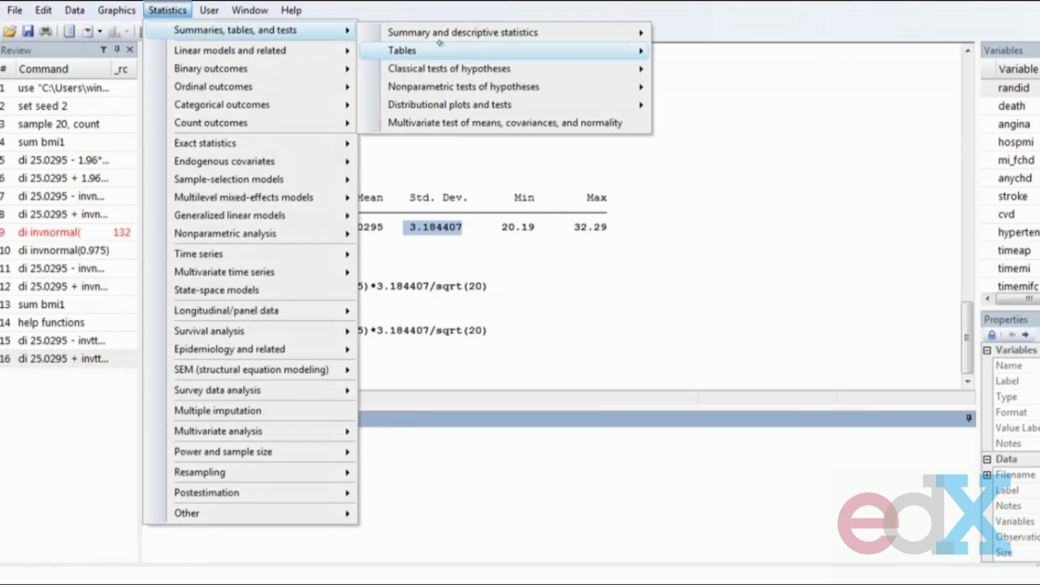
mouse_move(469, 50)
mouse_move(487, 33)
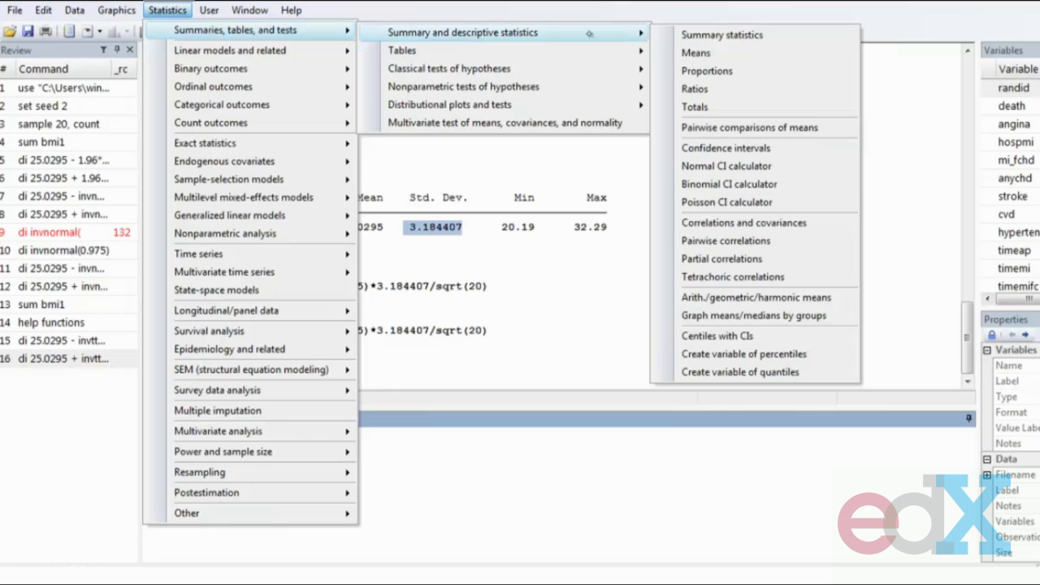
left_click(784, 166)
left_click_drag(592, 201, 757, 70)
double_click(634, 104)
type("20")
key("Tab")
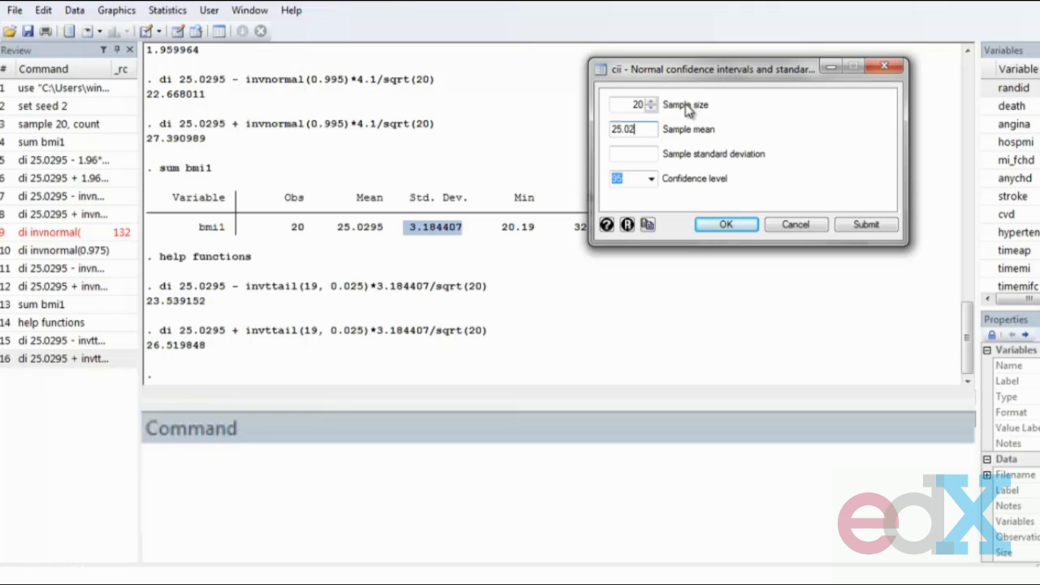
key("Tab")
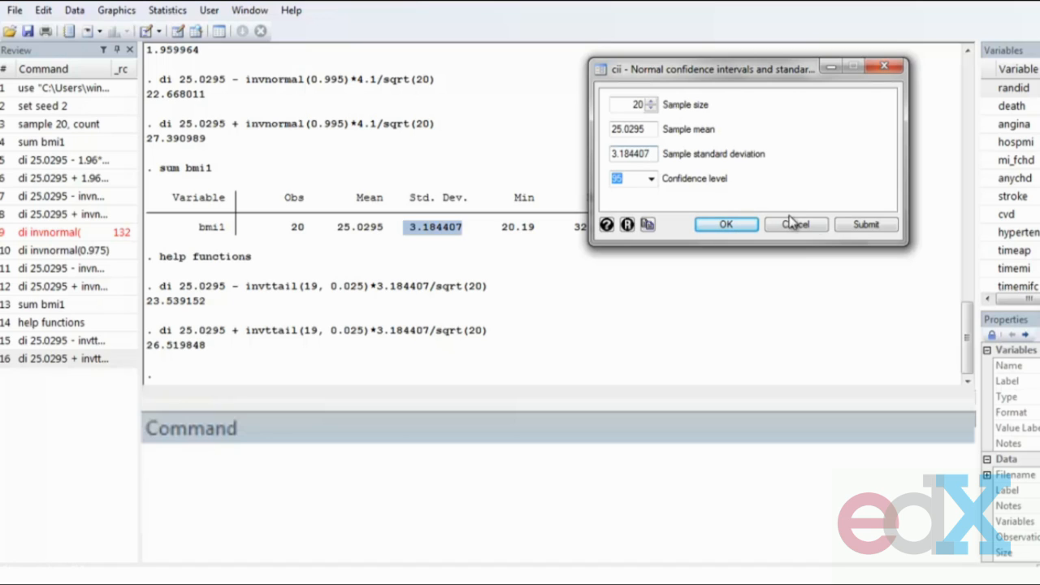
left_click(849, 228)
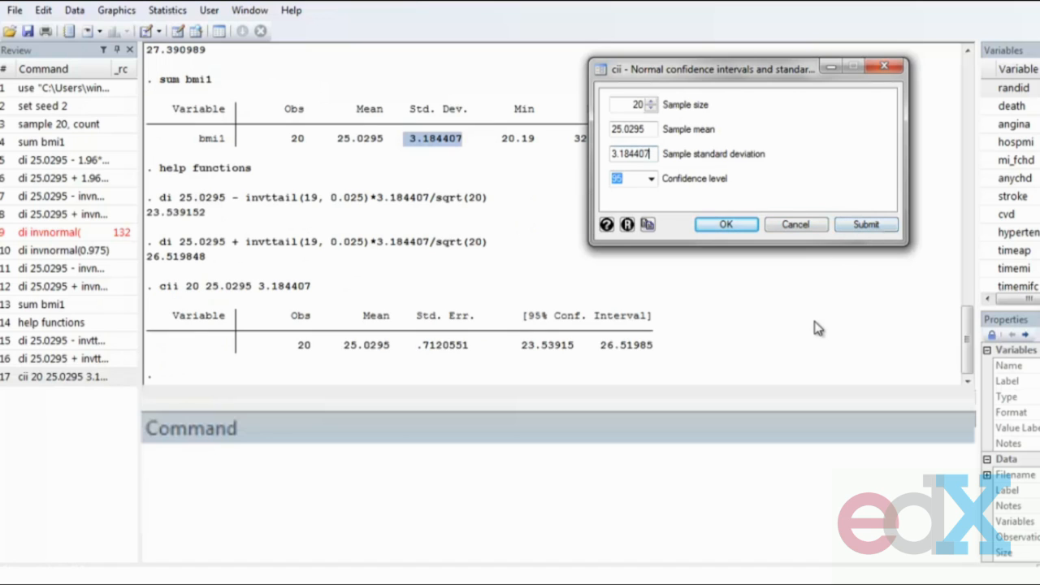
- Compare the calculator's 95% confidence interval with the manually computed t-based limits
left_click_drag(520, 344, 655, 351)
left_click_drag(147, 212, 201, 262)
left_click(361, 294)
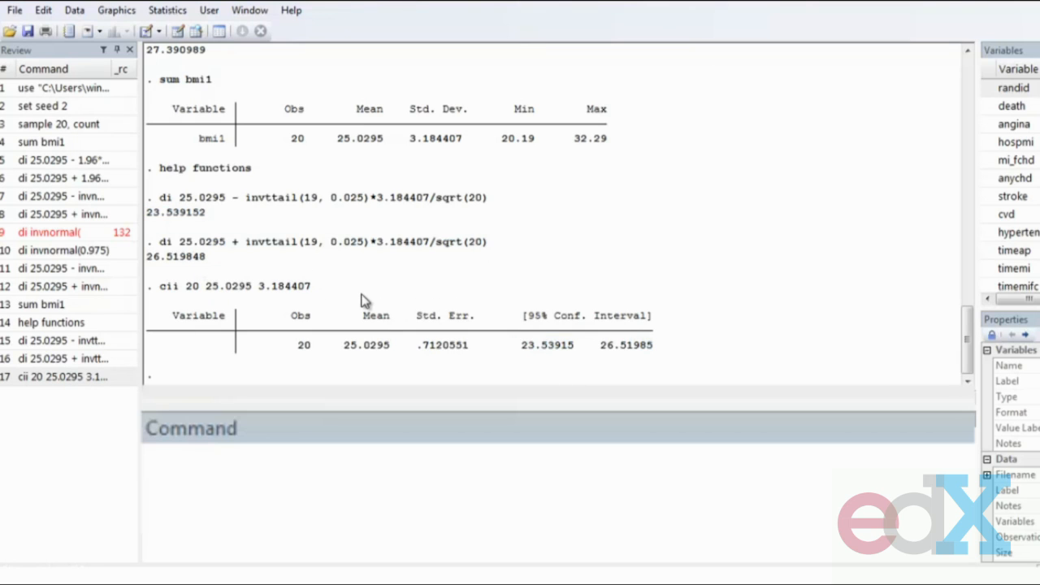
left_click_drag(147, 287, 673, 346)
left_click(673, 349)
key("ctrl+shift+d")
left_click_drag(738, 381, 749, 378)
key("ctrl+z")
mouse_move(232, 174)
left_mouse_down()
mouse_move(301, 288)
mouse_move(127, 203)
left_mouse_up()
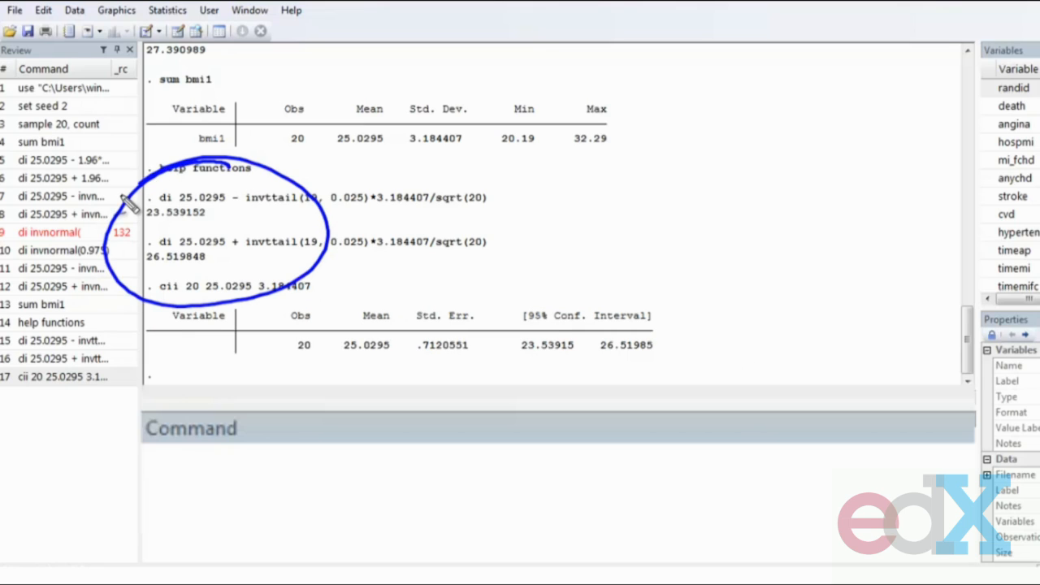
key("Escape")
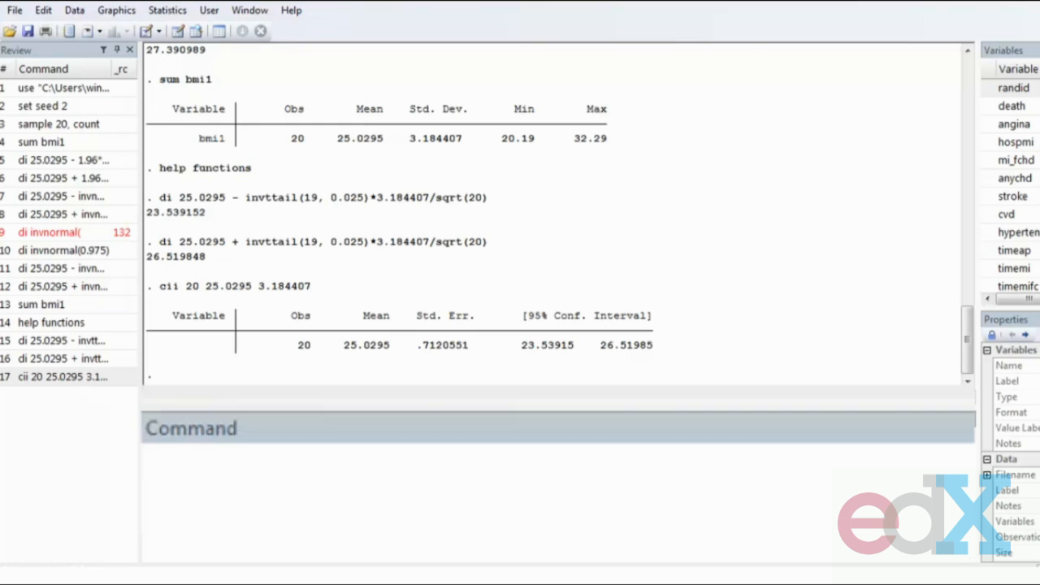
- Open the Confidence intervals dialog for means and enter bmi1 as the variable
left_click(167, 10)
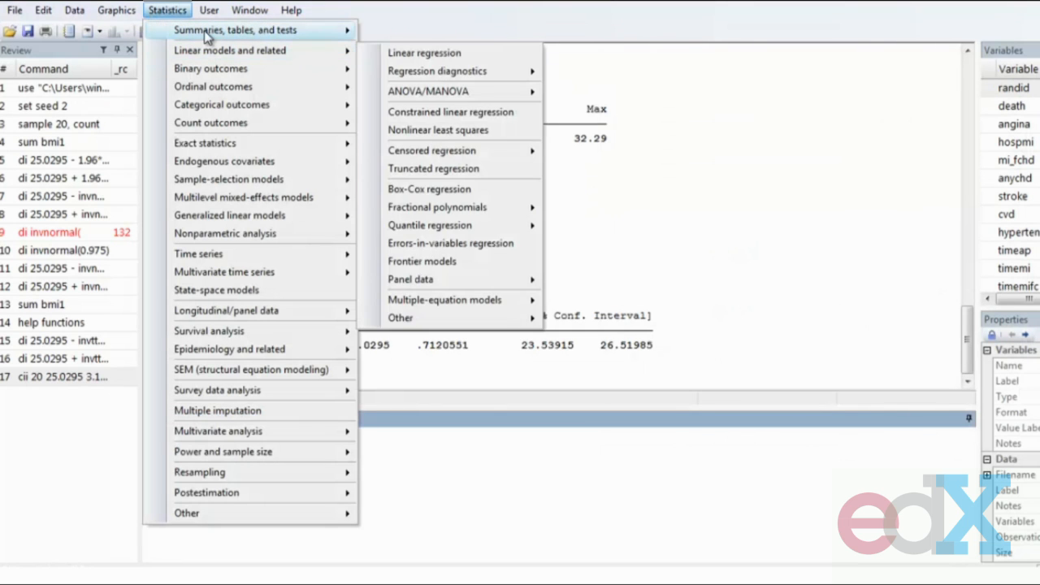
mouse_move(204, 29)
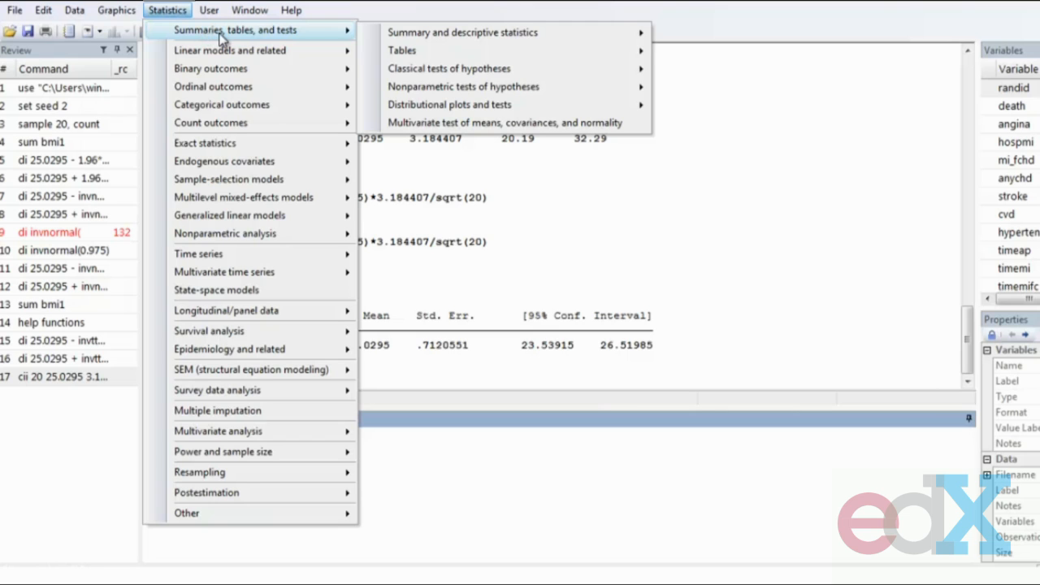
mouse_move(418, 36)
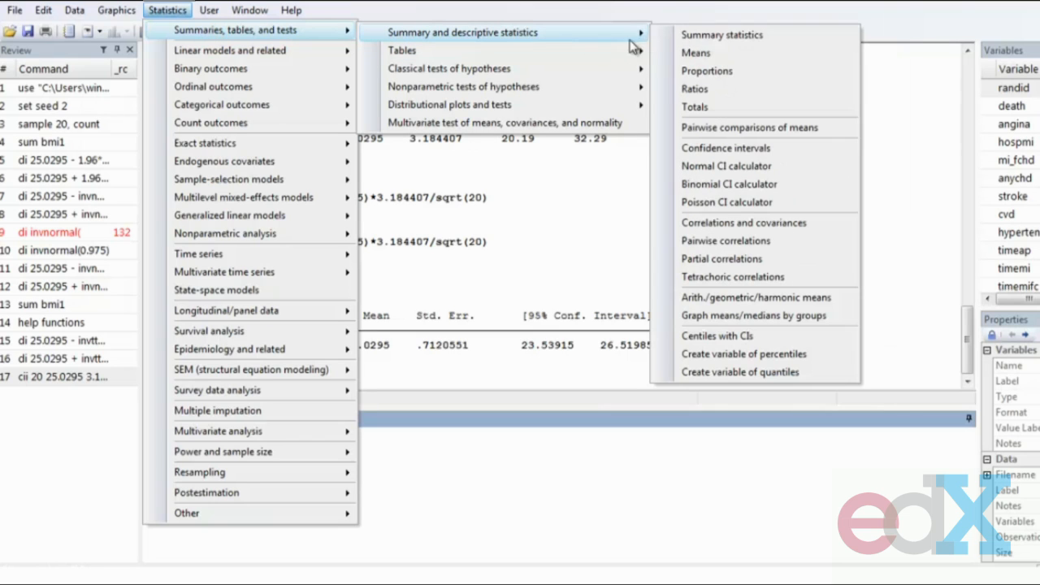
left_click(732, 150)
left_click_drag(775, 89, 438, 69)
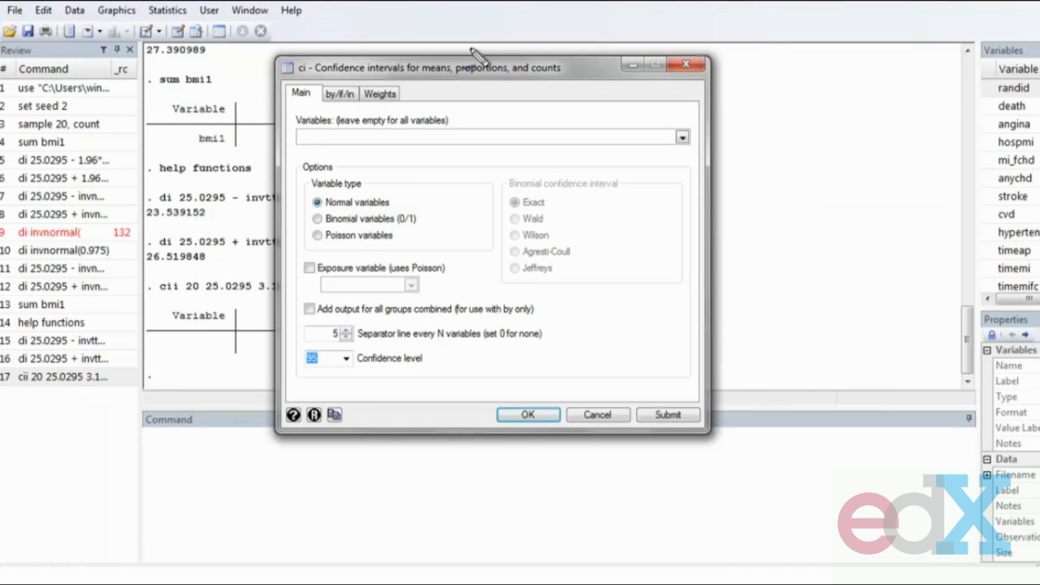
mouse_move(295, 29)
left_mouse_down()
mouse_move(258, 111)
mouse_move(273, 56)
left_mouse_up()
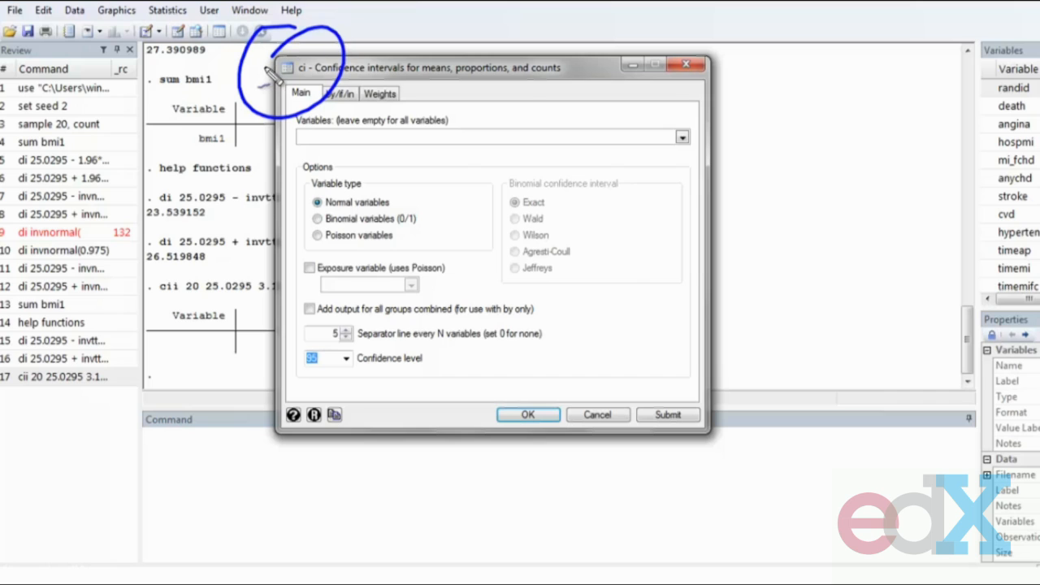
key("Escape")
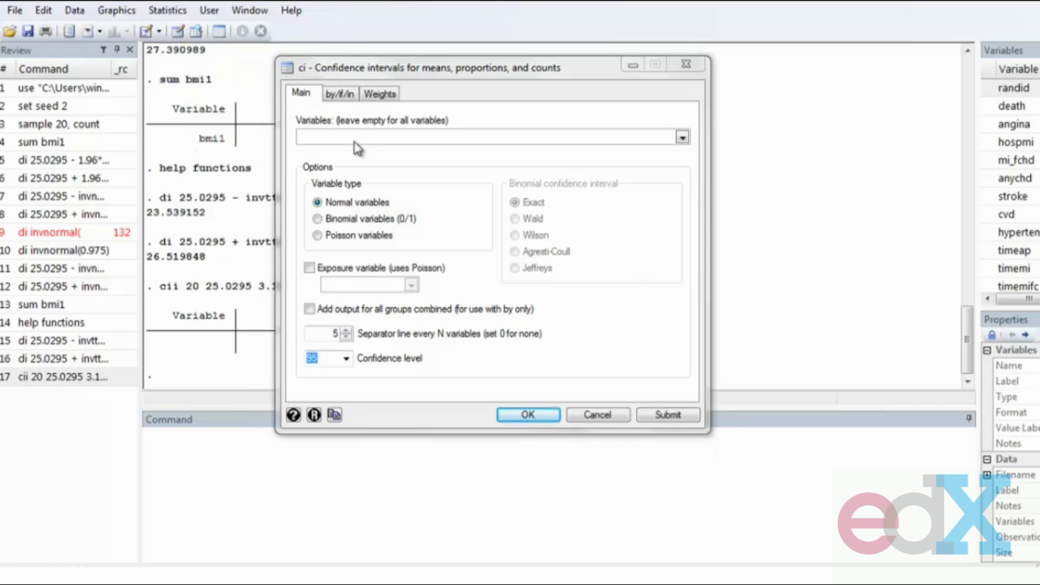
left_click(357, 209)
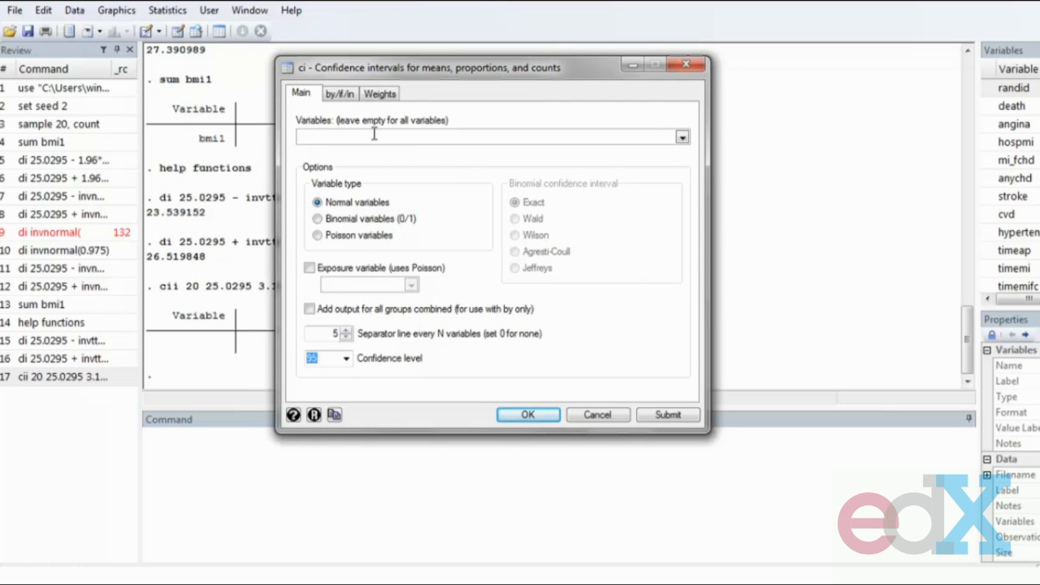
type("bmi1")
- Submit the dialog to compute the 95% confidence interval for bmi1 and compare it with the calculator's interval
left_click(667, 415)
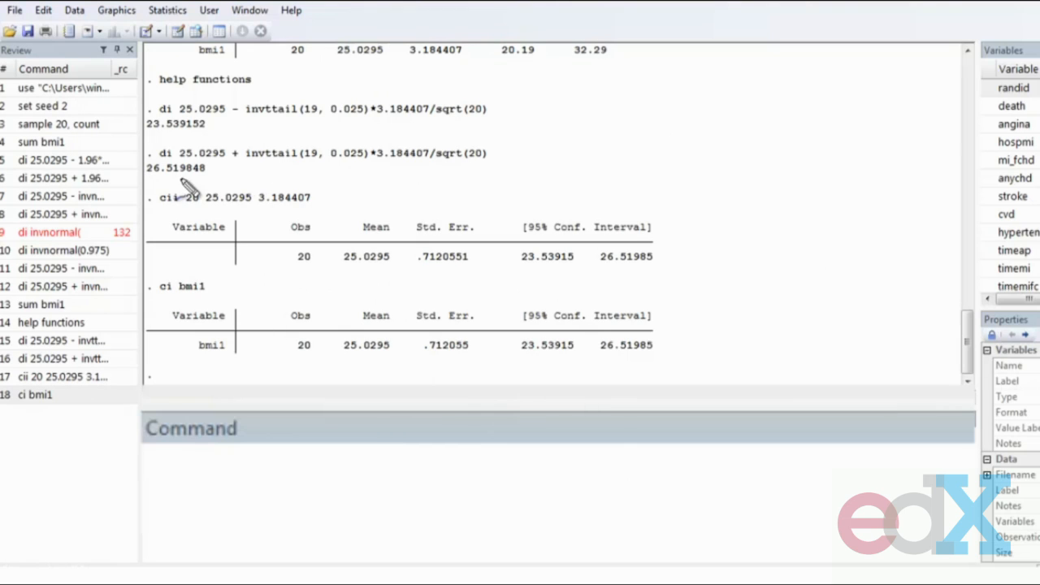
left_click_drag(149, 214, 359, 210)
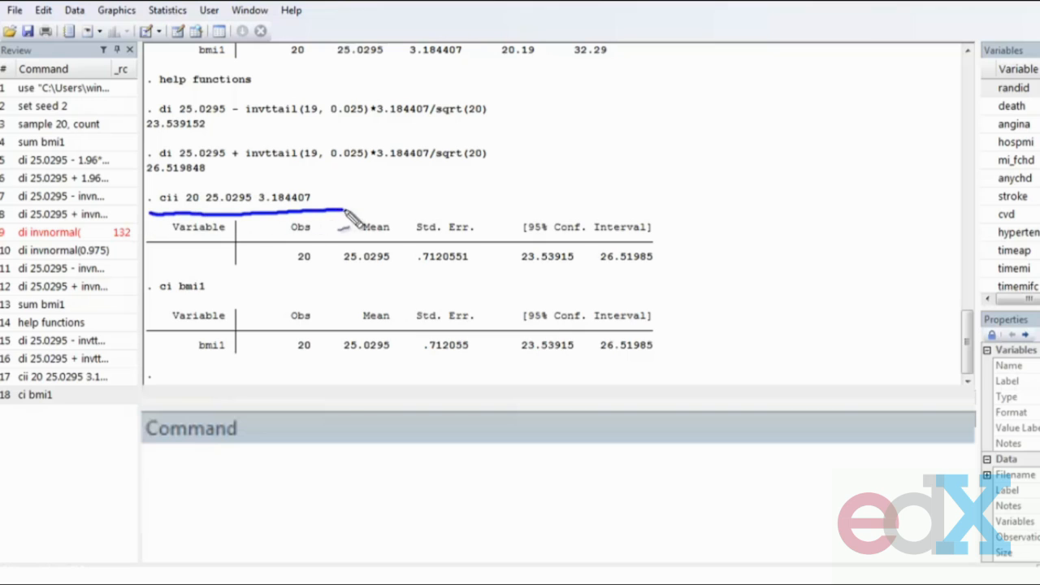
mouse_move(192, 166)
left_mouse_down()
mouse_move(195, 184)
mouse_move(239, 187)
left_mouse_up()
left_click_drag(309, 160, 305, 195)
left_click_drag(320, 170, 333, 168)
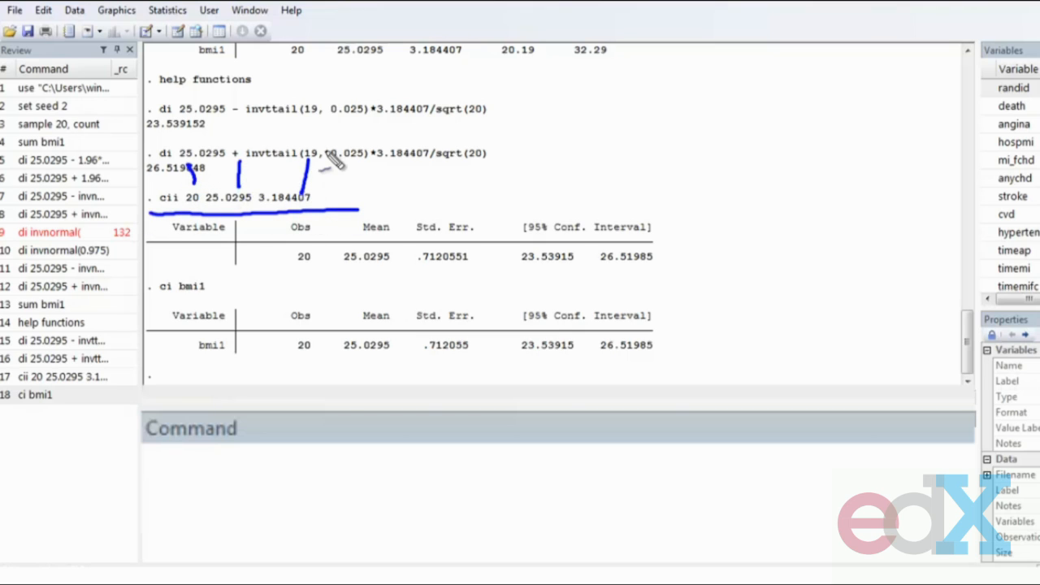
mouse_move(230, 259)
left_mouse_down()
mouse_move(129, 305)
mouse_move(268, 297)
mouse_move(213, 247)
left_mouse_up()
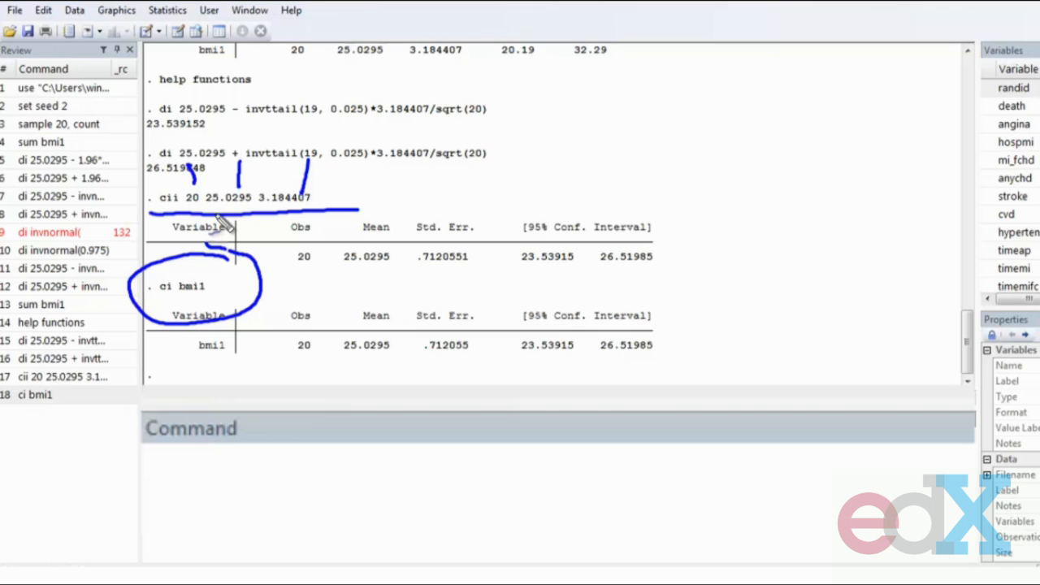
left_click_drag(503, 358, 695, 350)
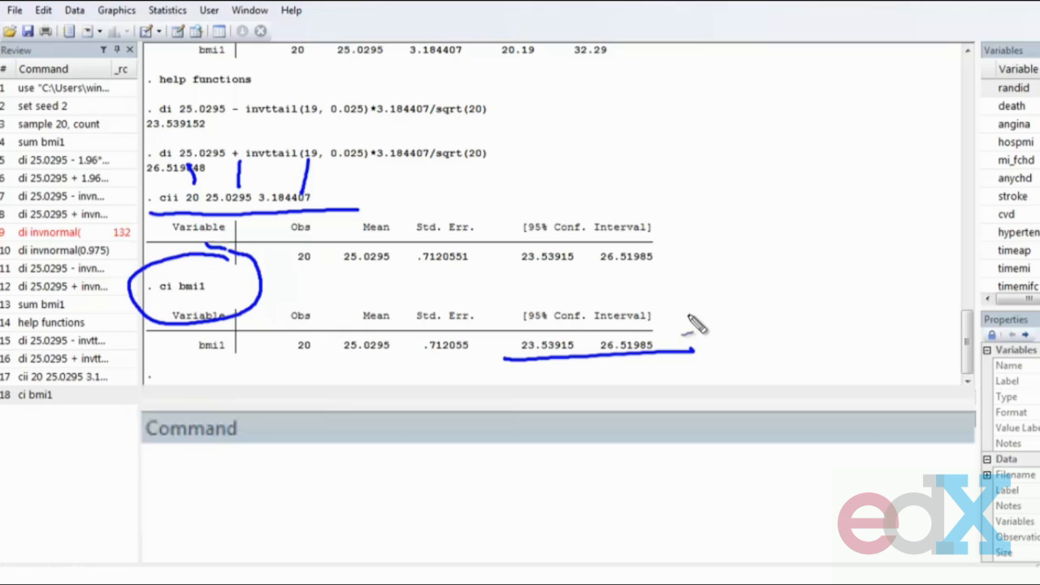
key("Escape")
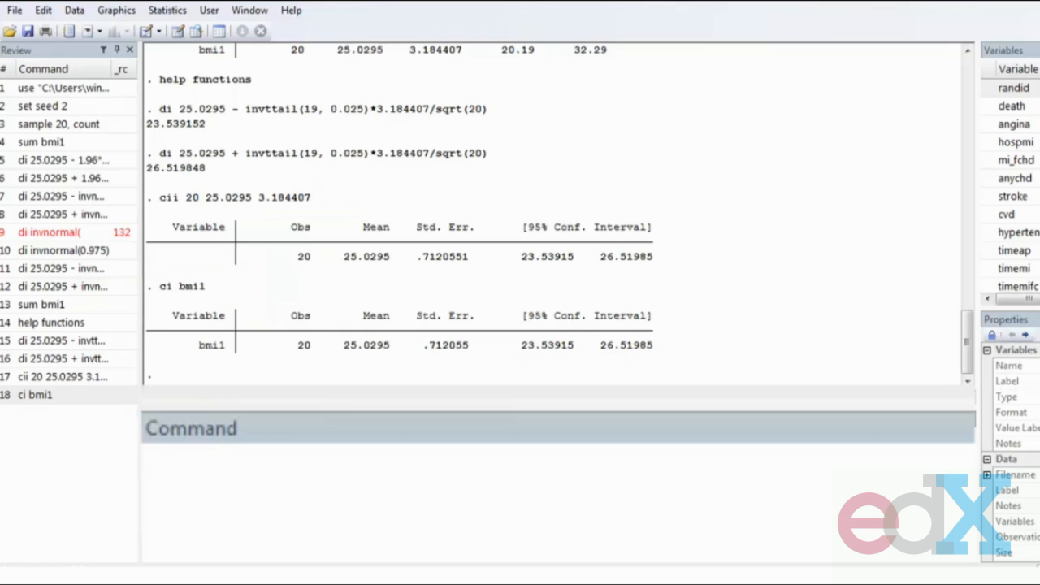